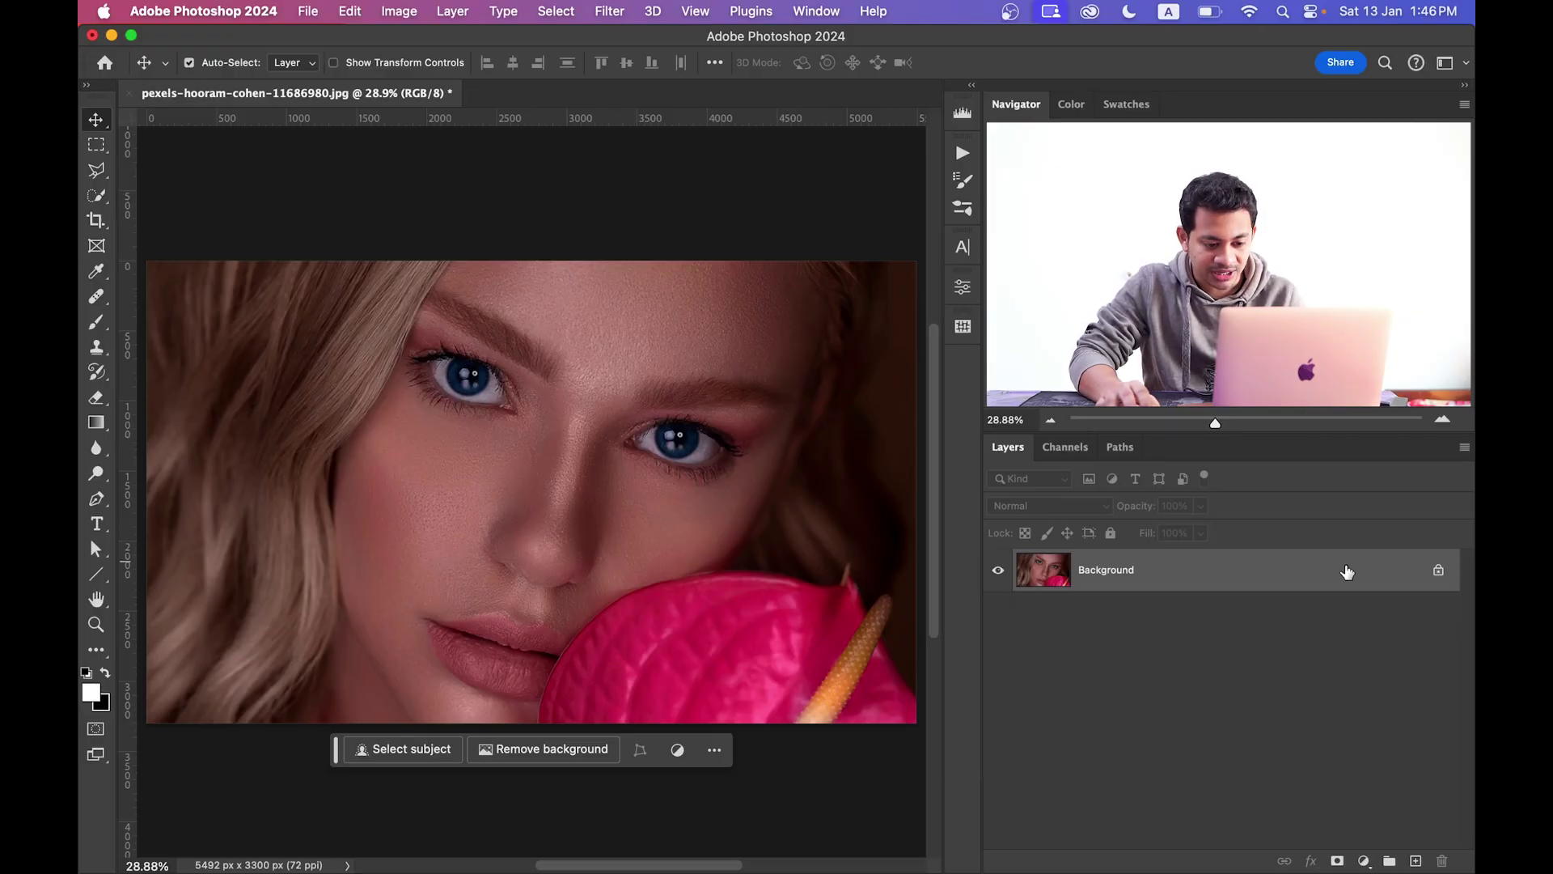
- Add a Brightness/Contrast adjustment layer with Brightness around 55 and close its properties
{"action": "left_click", "coordinate": [1365, 861]}
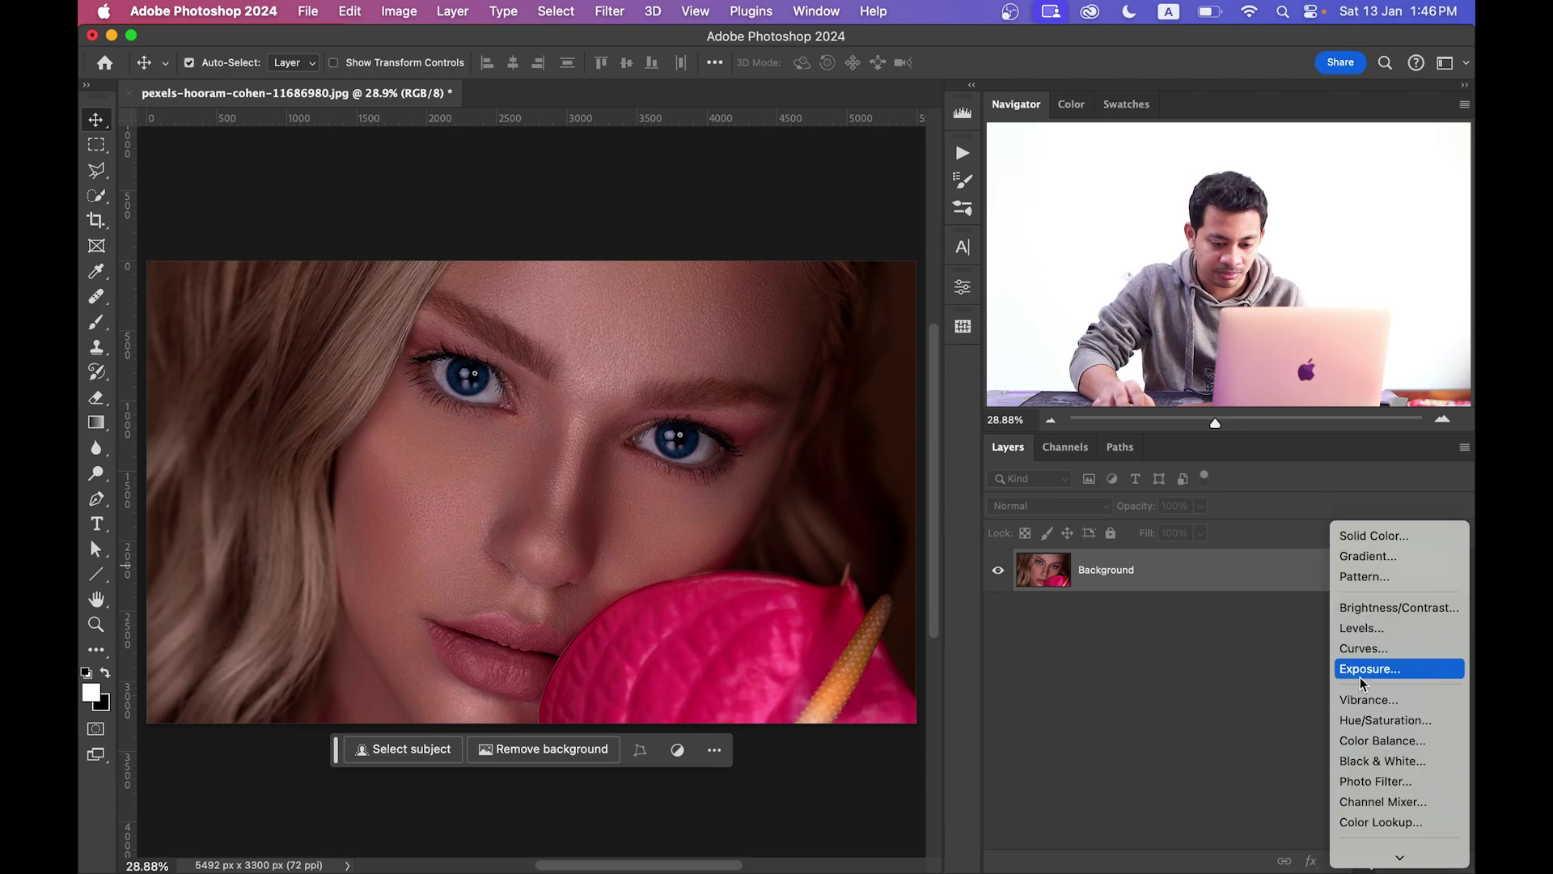
{"action": "left_click", "coordinate": [1371, 604]}
{"action": "left_click_drag", "start_coordinate": [784, 391], "coordinate": [833, 397]}
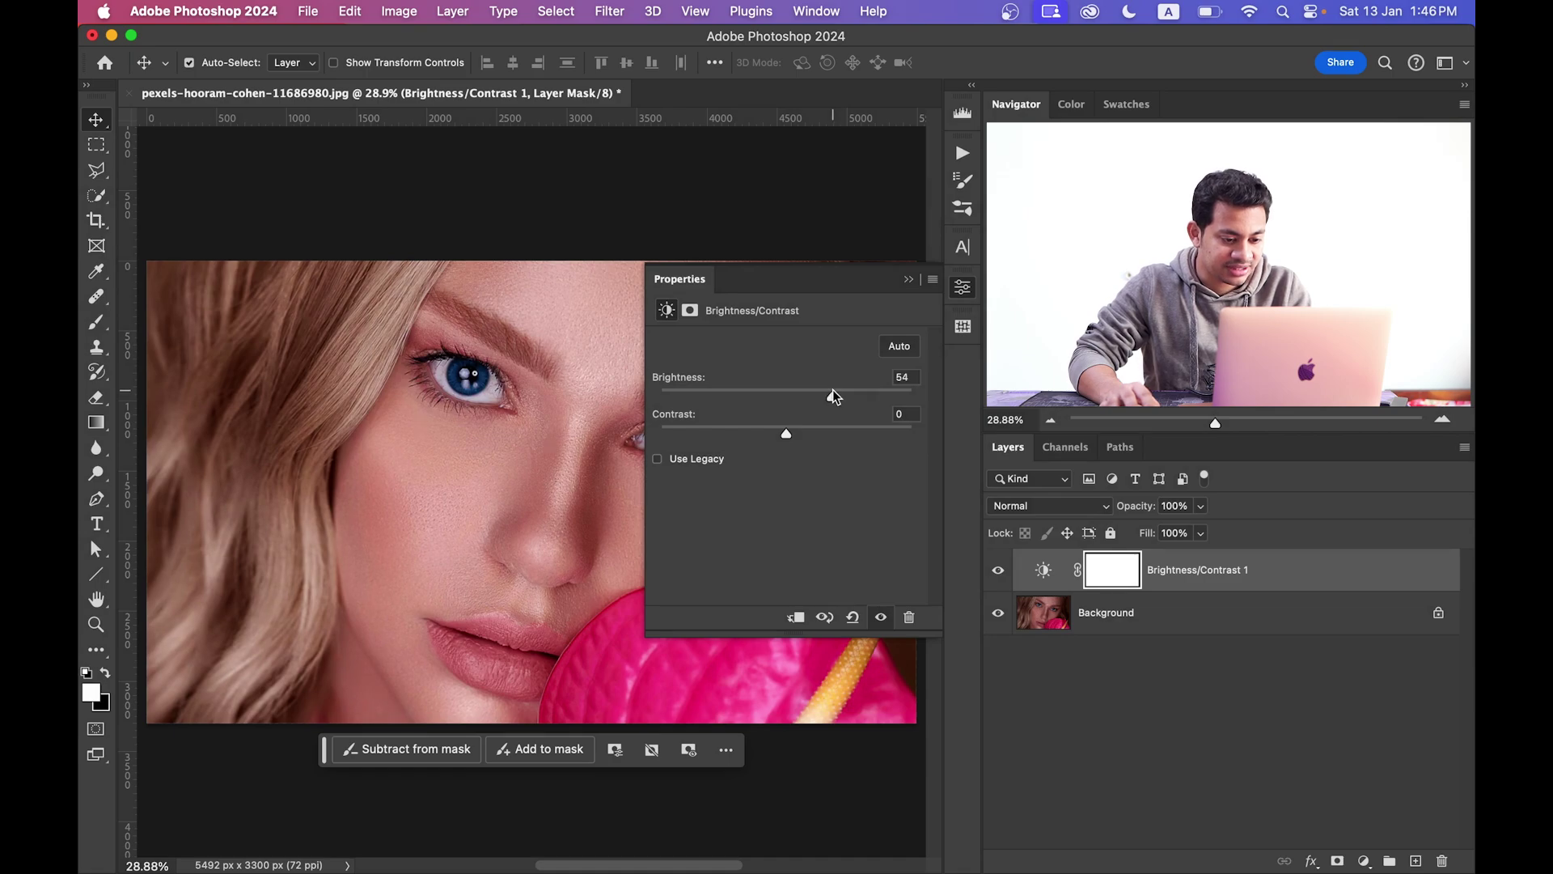
{"action": "left_click", "coordinate": [963, 287]}
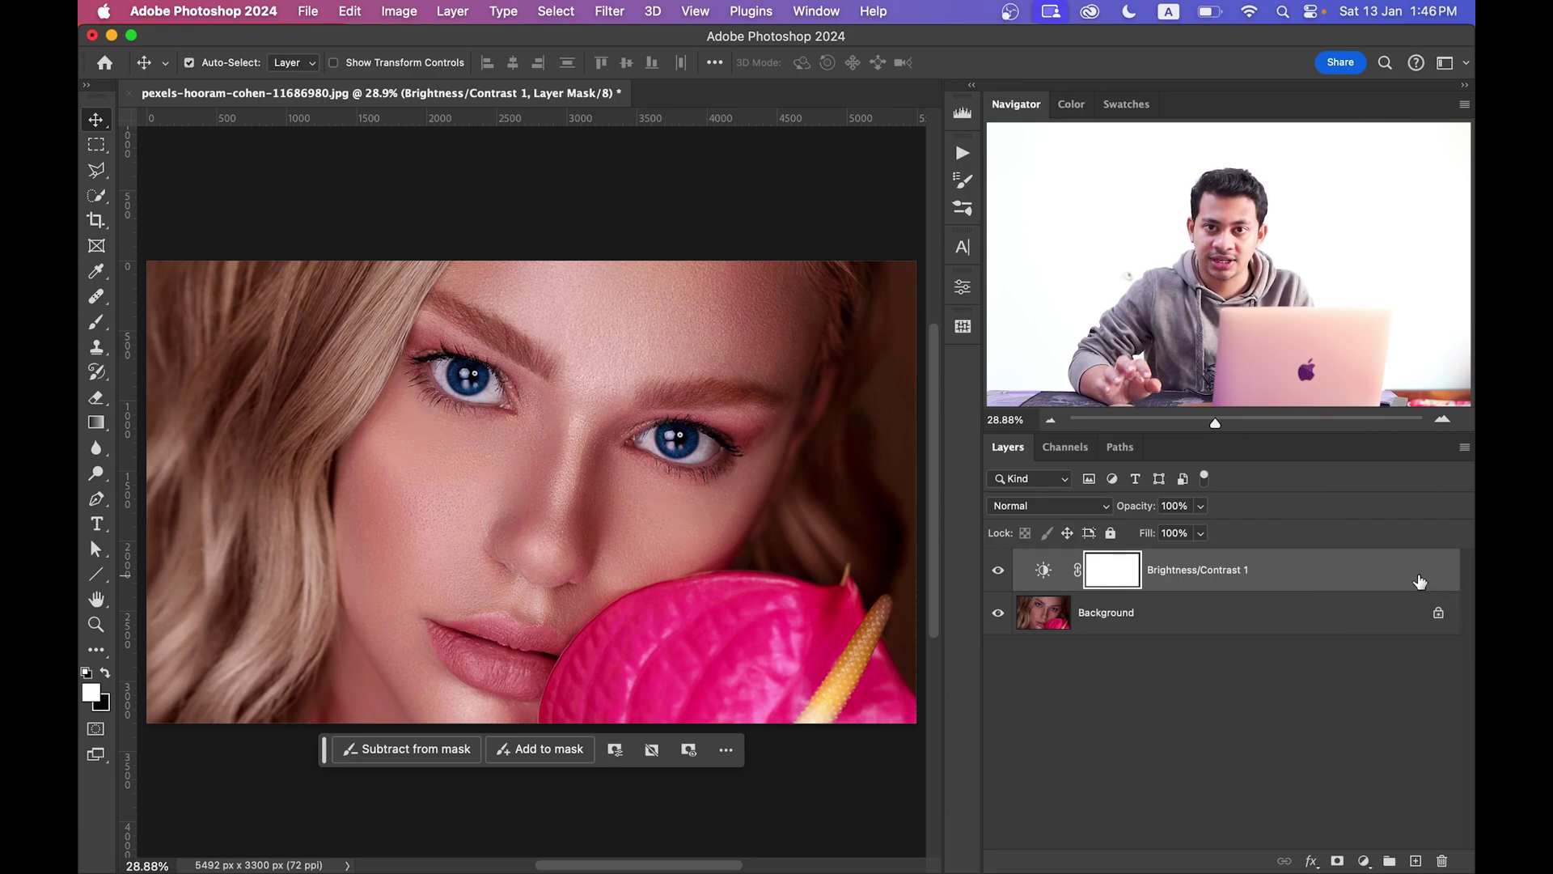
- In the adjustment layer's Layer Style, move the Underlying Layer black point to 122
{"action": "double_click", "coordinate": [1420, 581]}
{"action": "left_click_drag", "start_coordinate": [1065, 144], "coordinate": [1021, 190]}
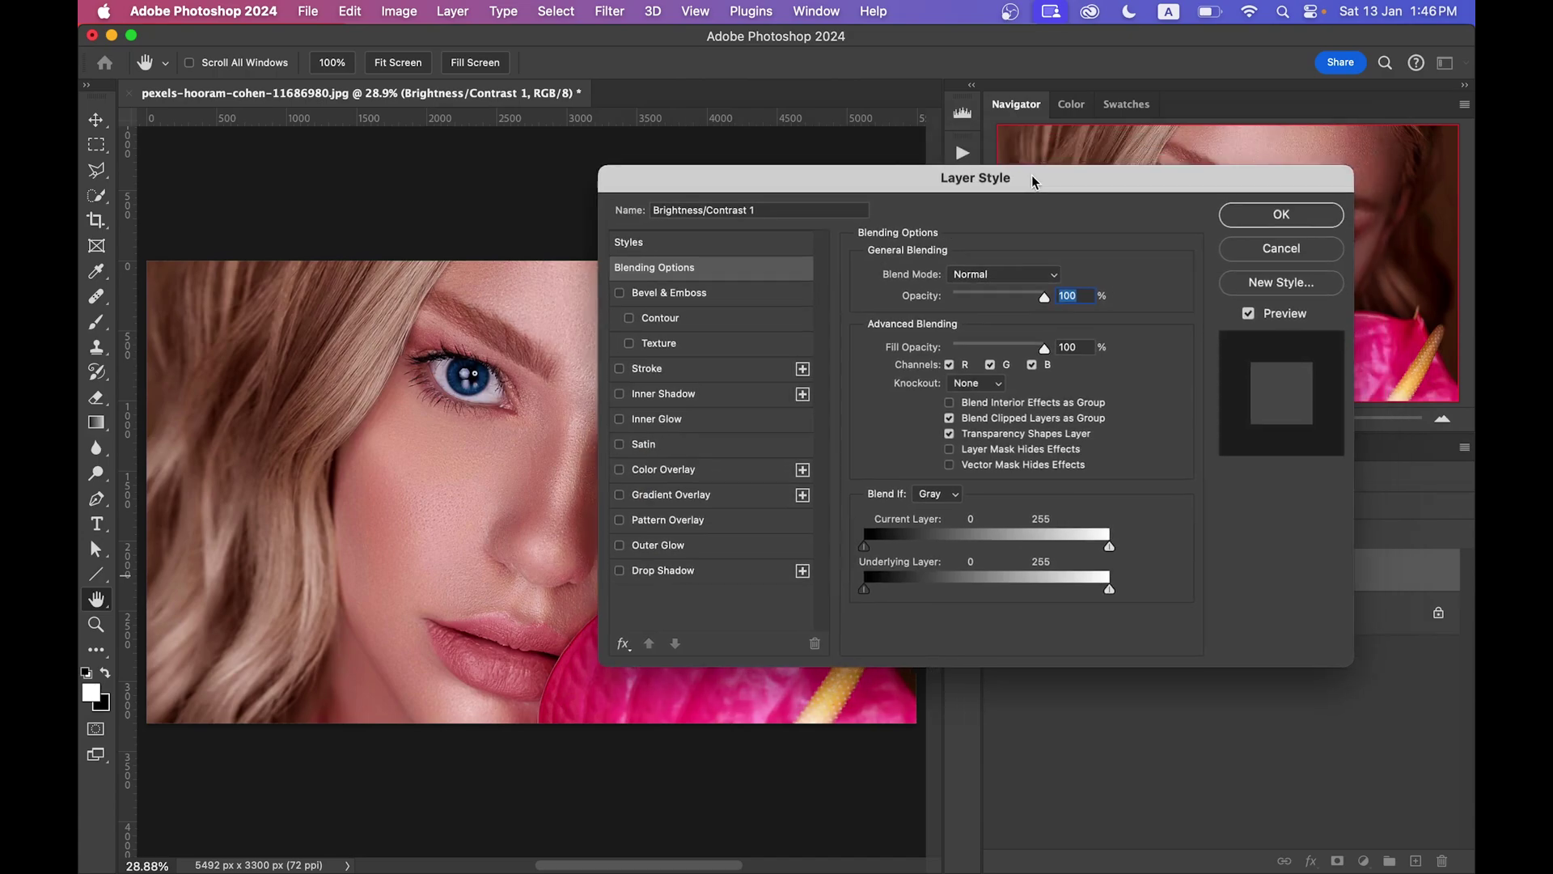
{"action": "left_click_drag", "start_coordinate": [431, 451], "coordinate": [299, 448]}
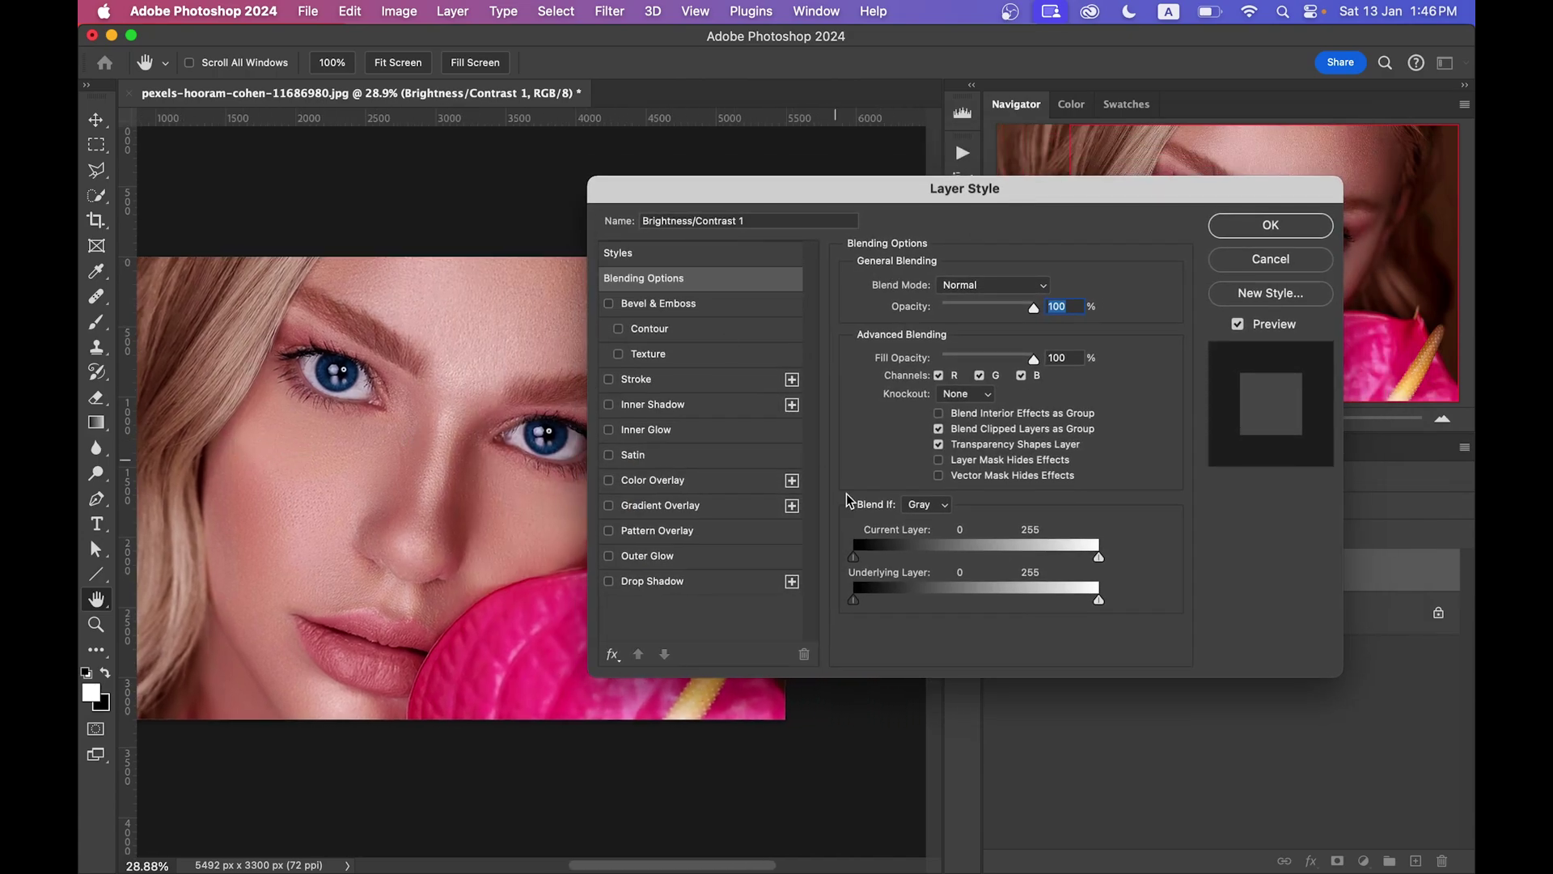
{"action": "left_click_drag", "start_coordinate": [603, 460], "coordinate": [601, 460]}
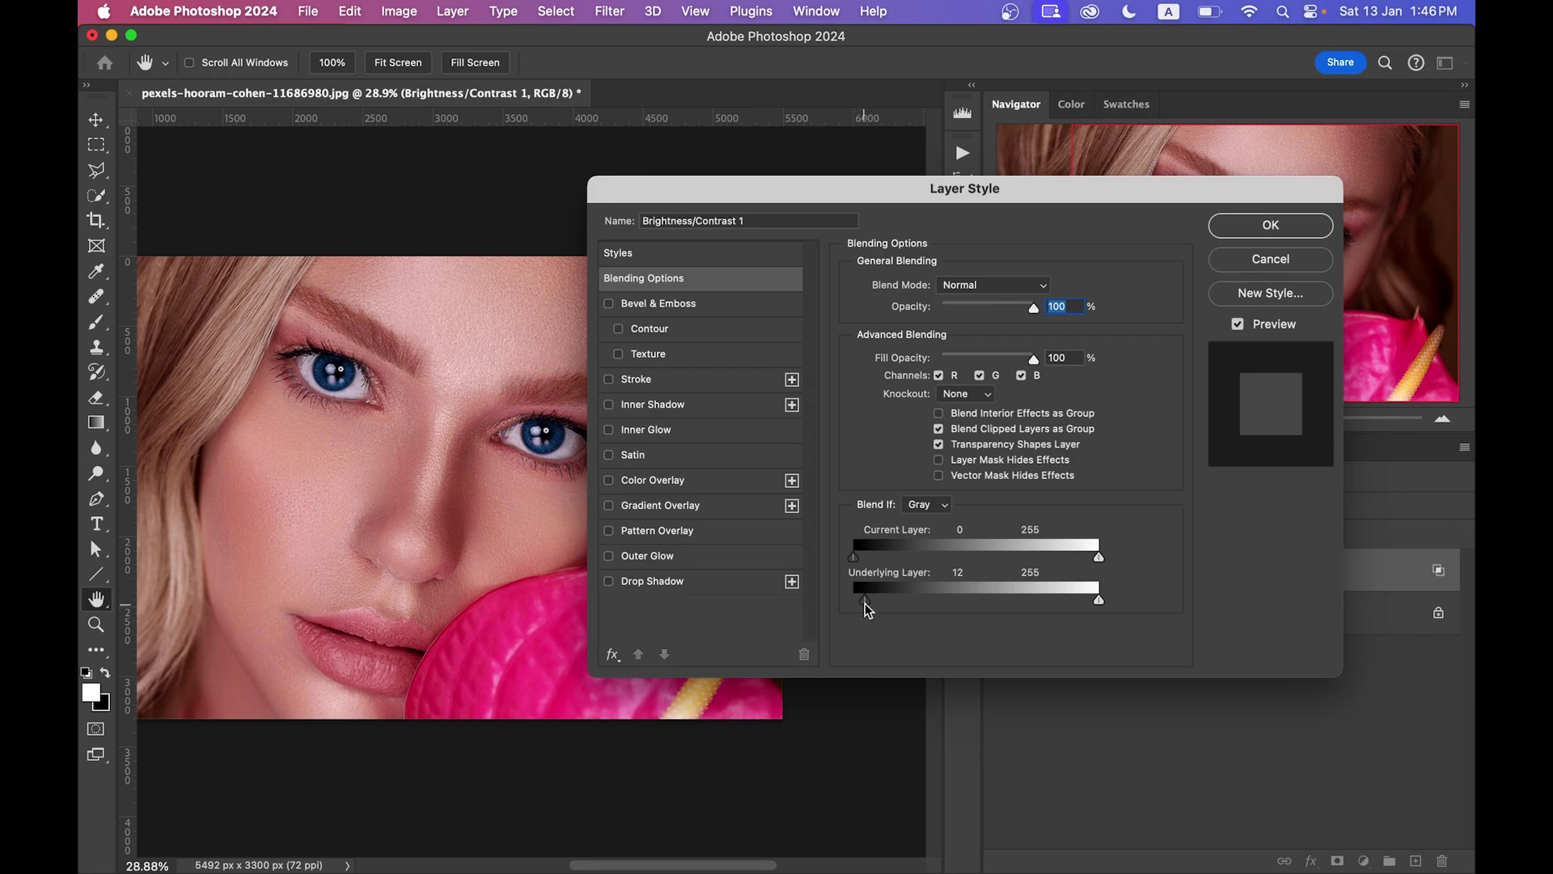
{"action": "left_click_drag", "start_coordinate": [856, 607], "coordinate": [967, 611]}
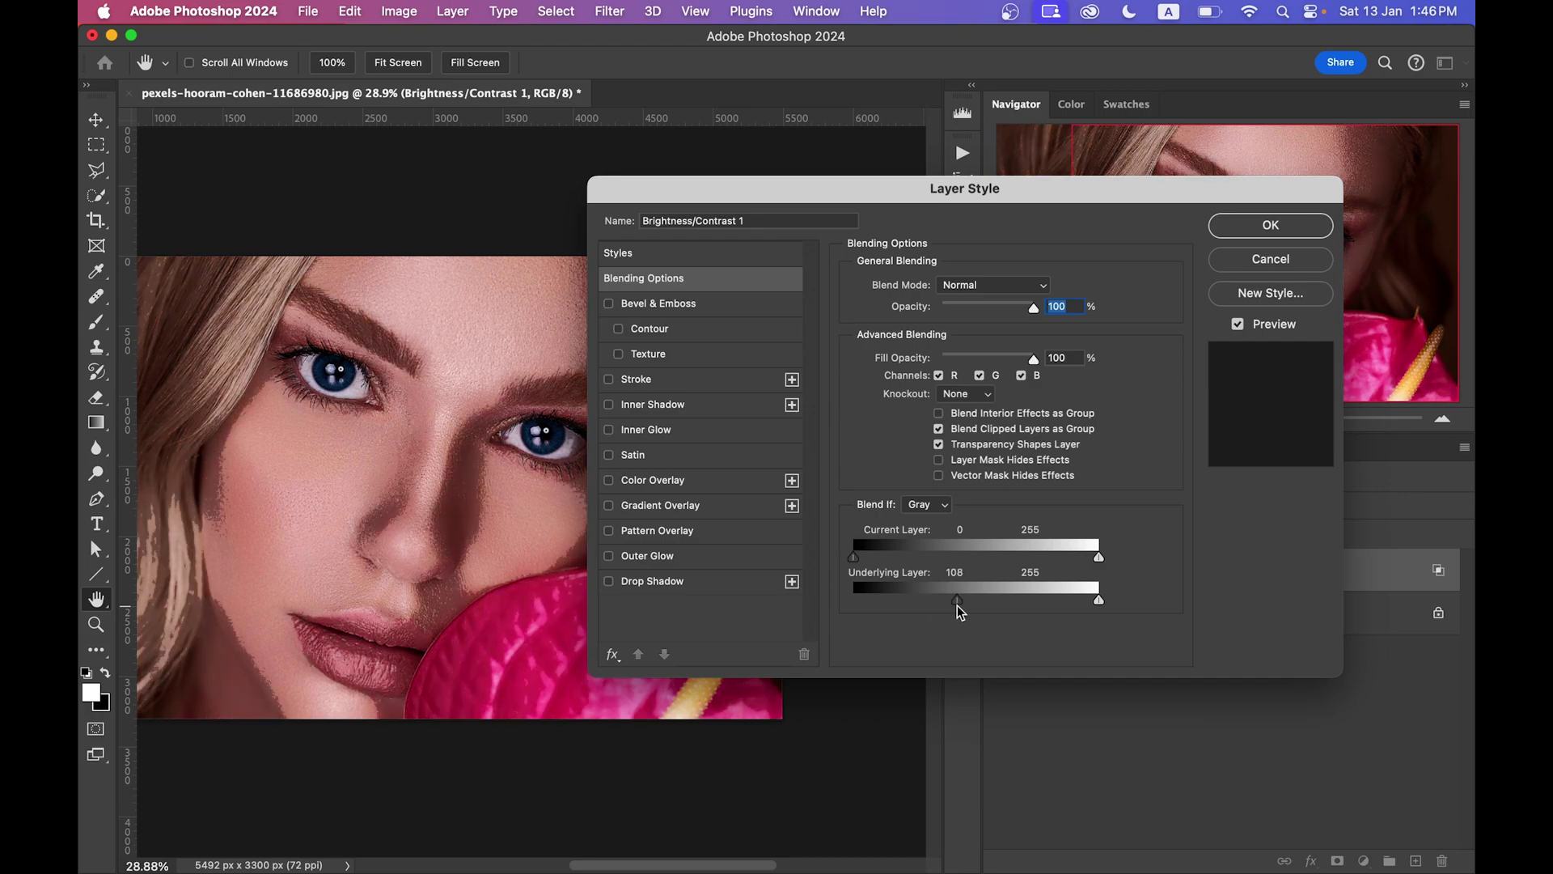
{"action": "left_click_drag", "start_coordinate": [968, 610], "coordinate": [970, 612]}
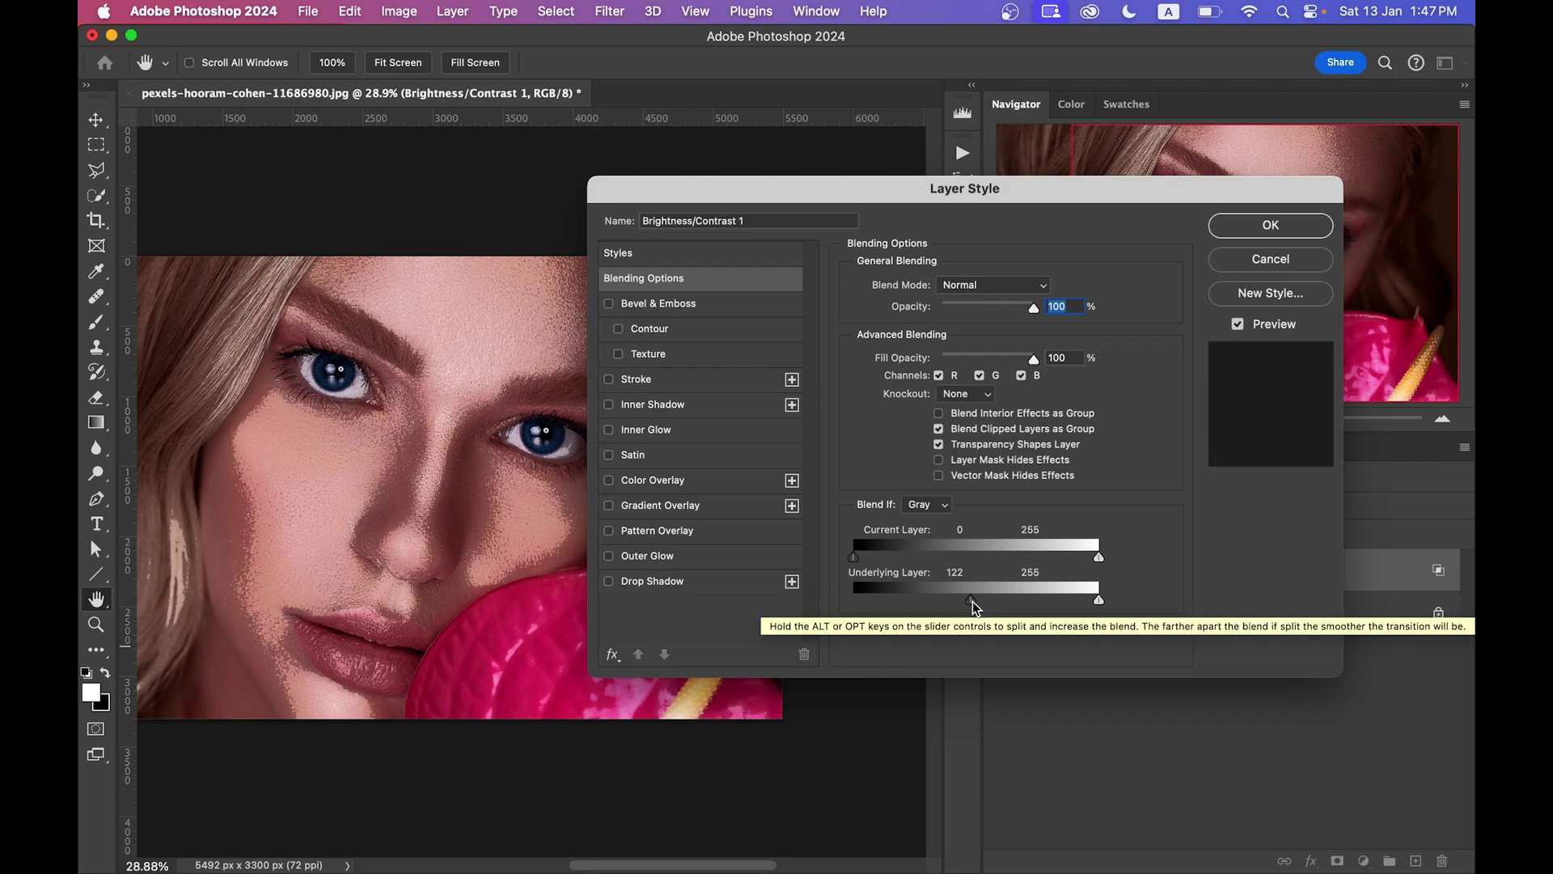
- Alt-split the Underlying Layer black point into 114 and 199
{"action": "key", "text": "alt"}
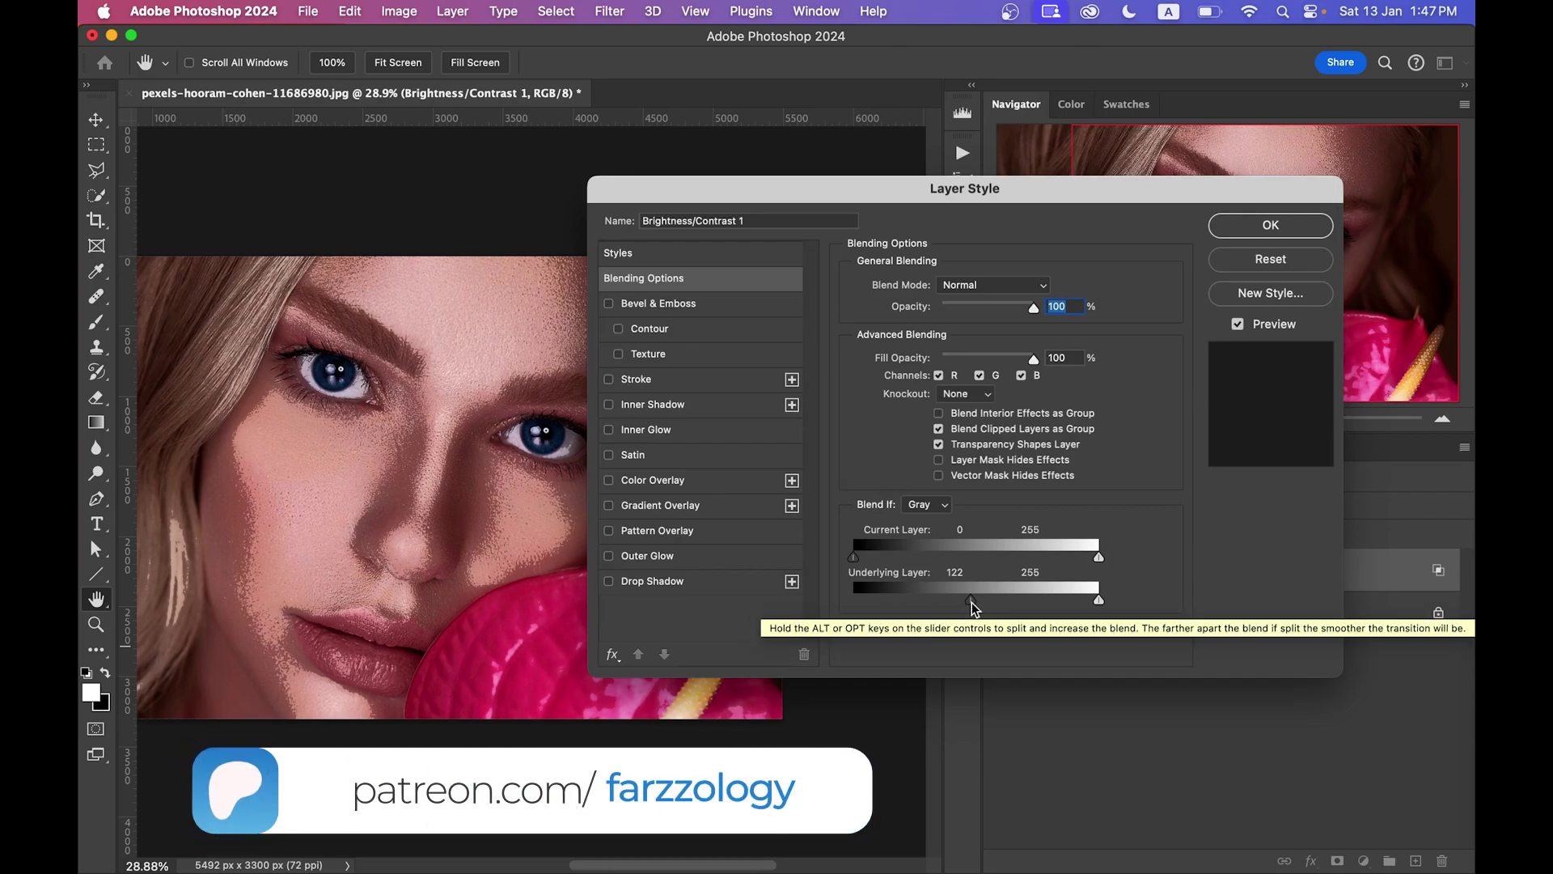
{"action": "left_click_drag", "start_coordinate": [971, 601], "coordinate": [1027, 609]}
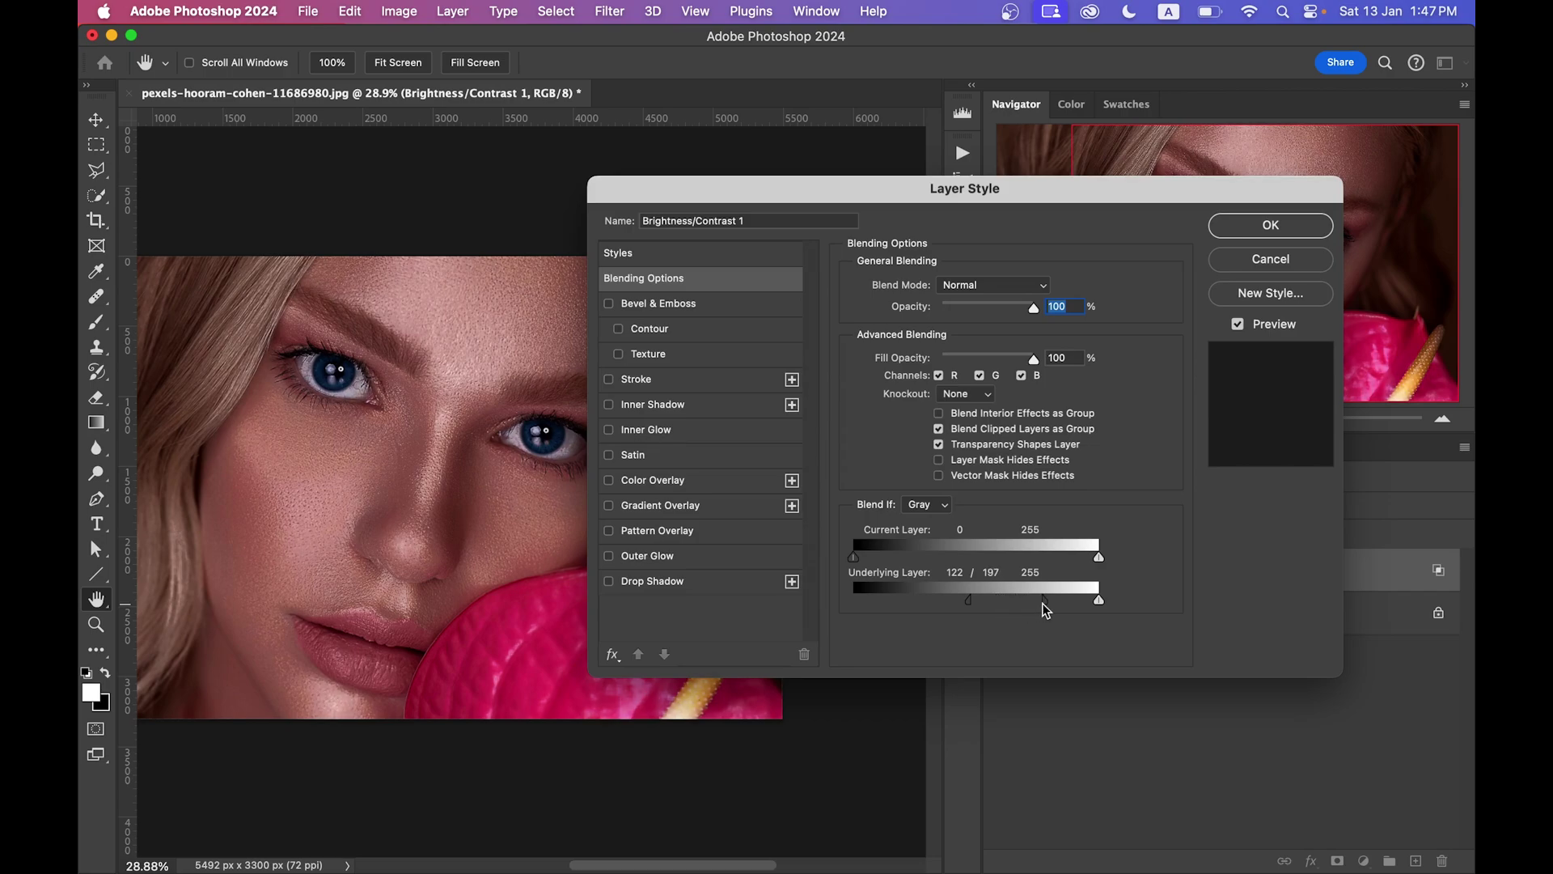
{"action": "left_click_drag", "start_coordinate": [969, 603], "coordinate": [968, 603]}
- Apply the Blend If split, compare the layer on and off, and fit the image on screen
{"action": "left_click", "coordinate": [1286, 230]}
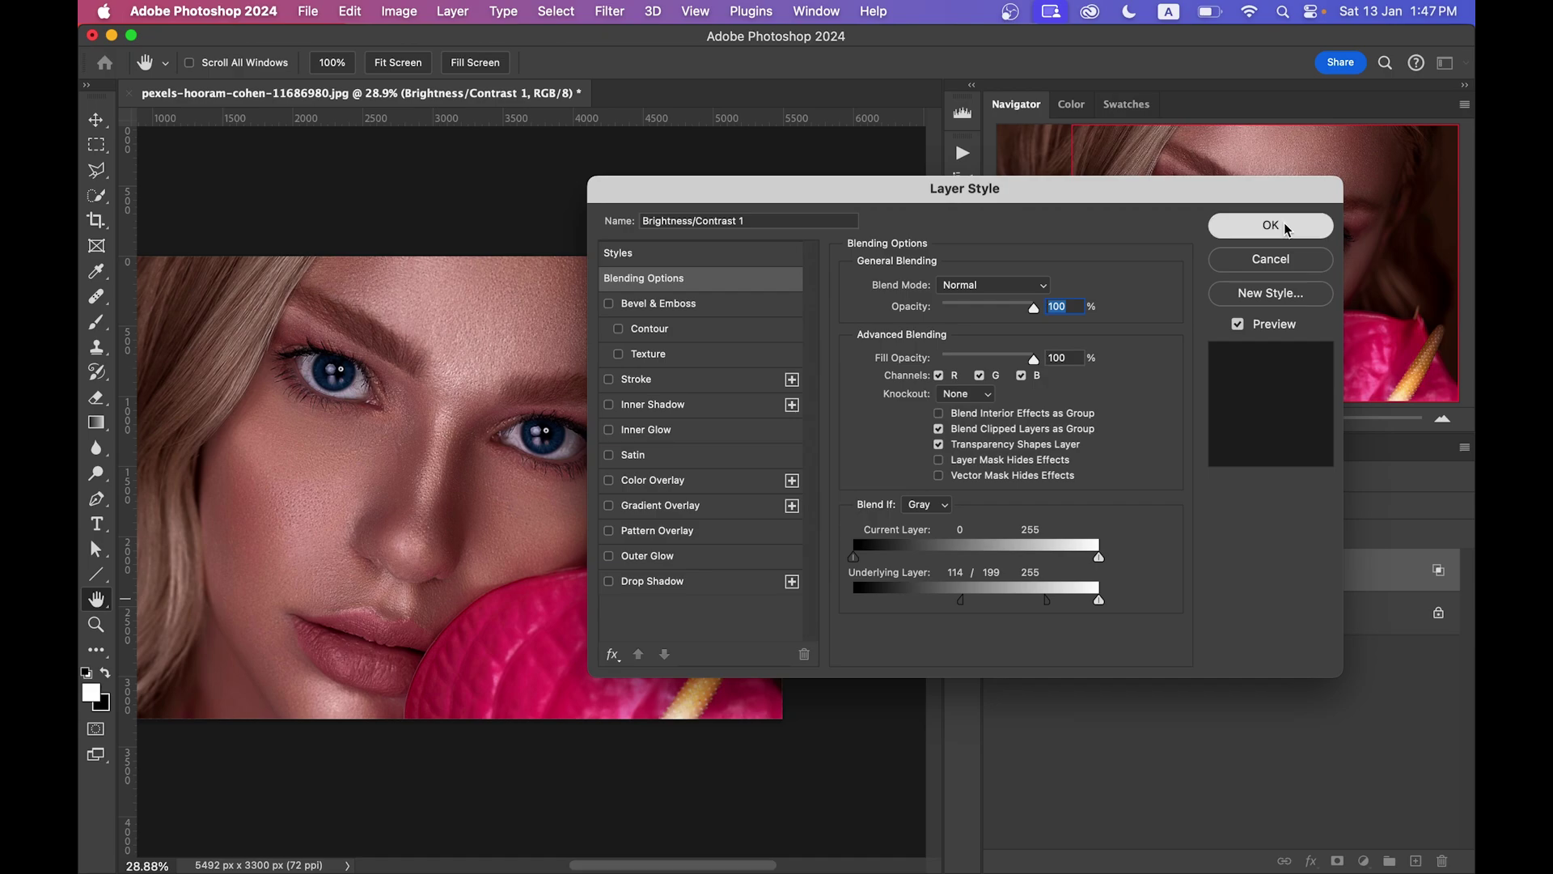
{"action": "left_click", "coordinate": [996, 572]}
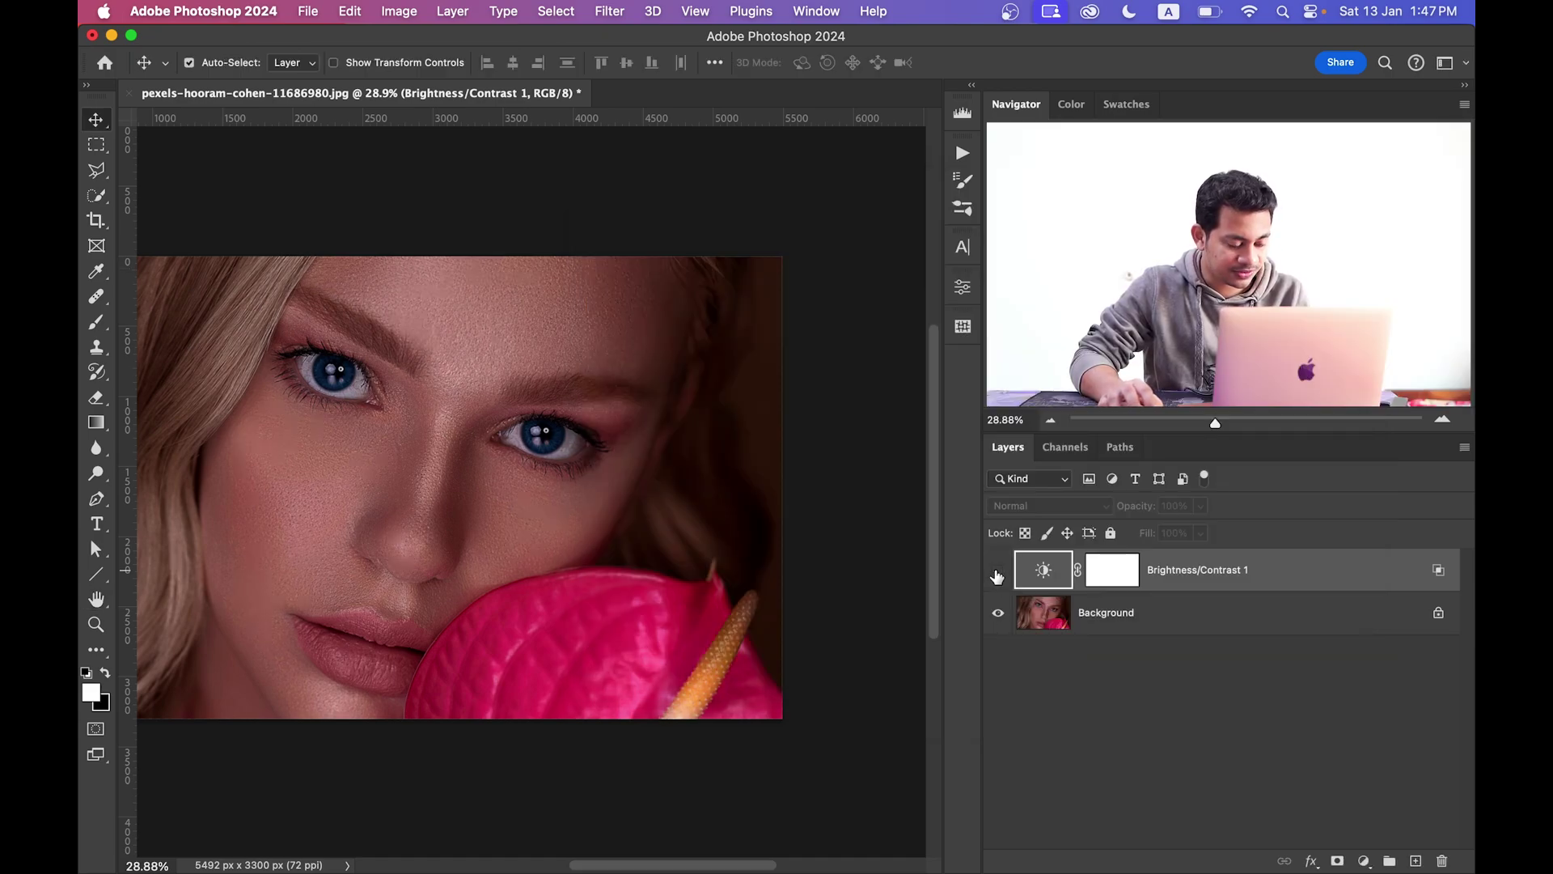
{"action": "left_click", "coordinate": [997, 572]}
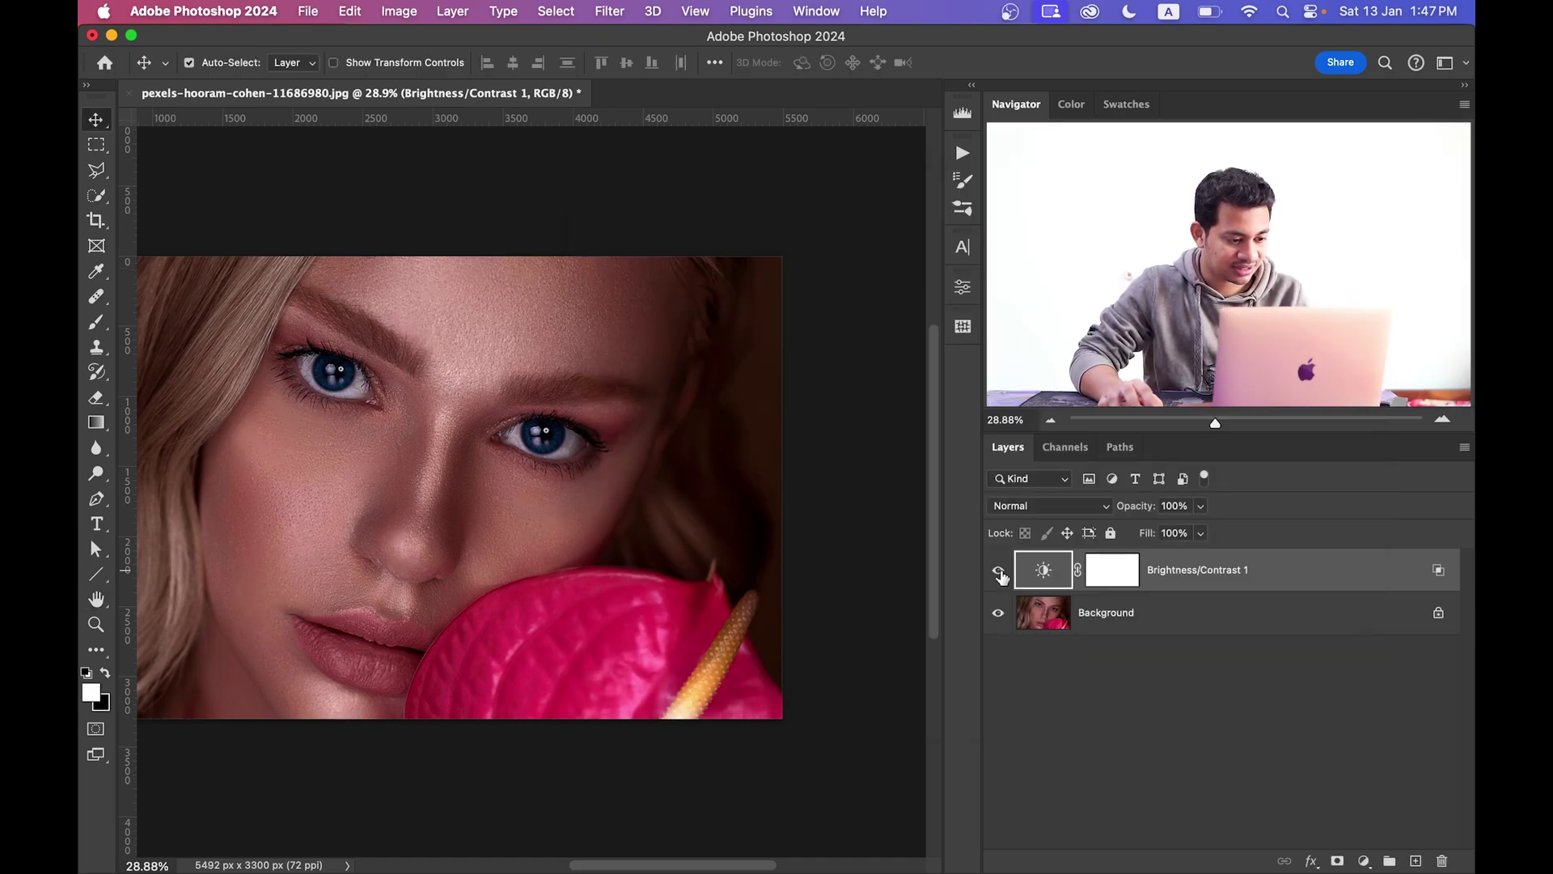
{"action": "key", "text": "super+0"}
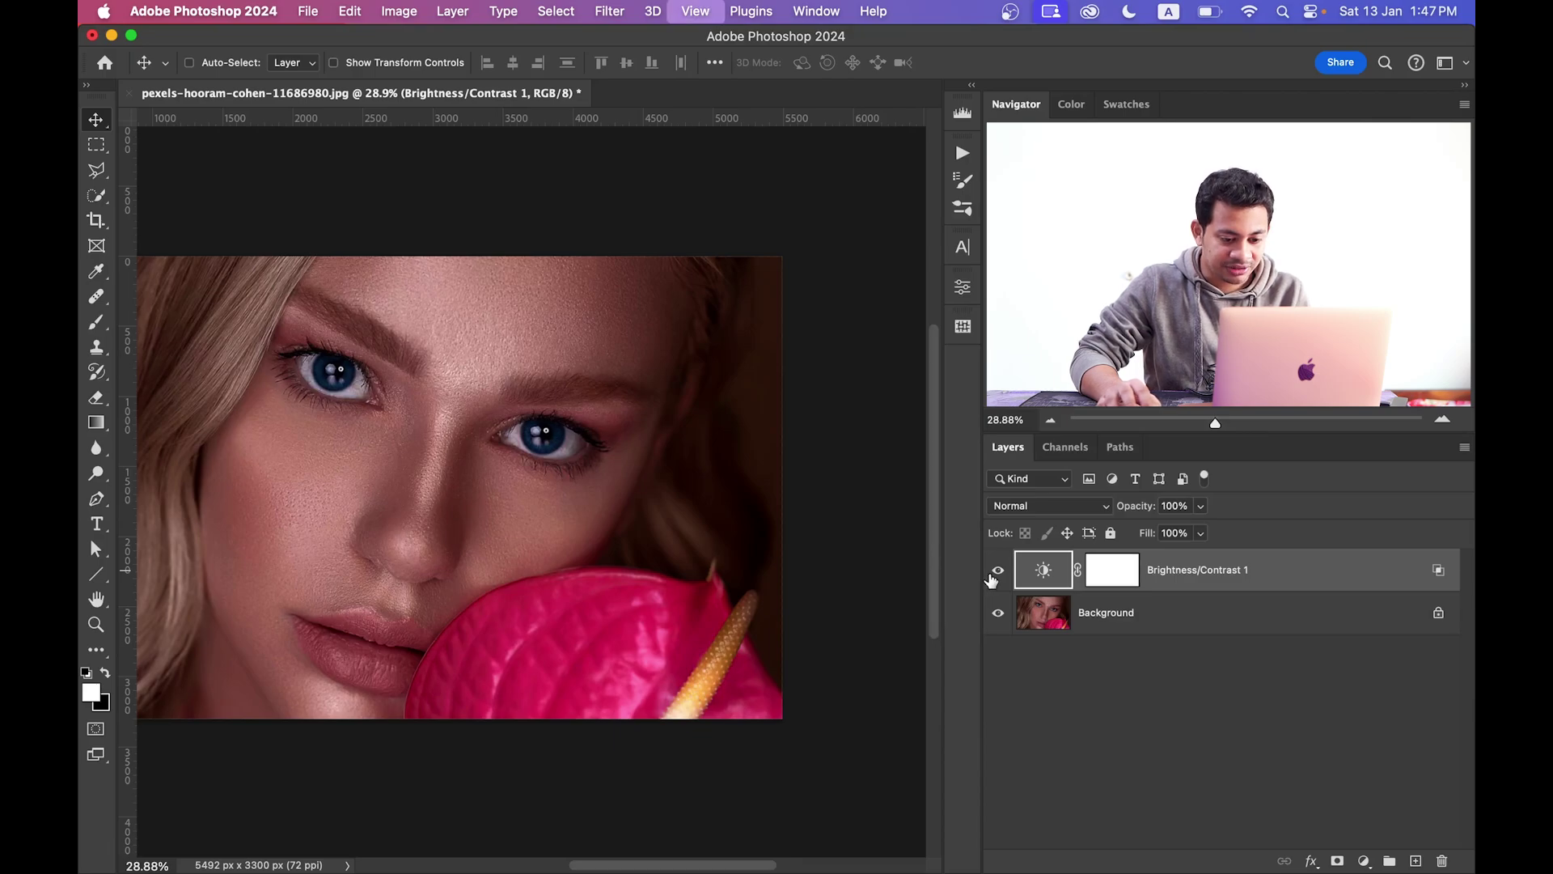
{"action": "left_click_drag", "start_coordinate": [1146, 506], "coordinate": [1298, 575]}
- Lower the Brightness/Contrast layer's brightness to about 50
{"action": "double_click", "coordinate": [1046, 578]}
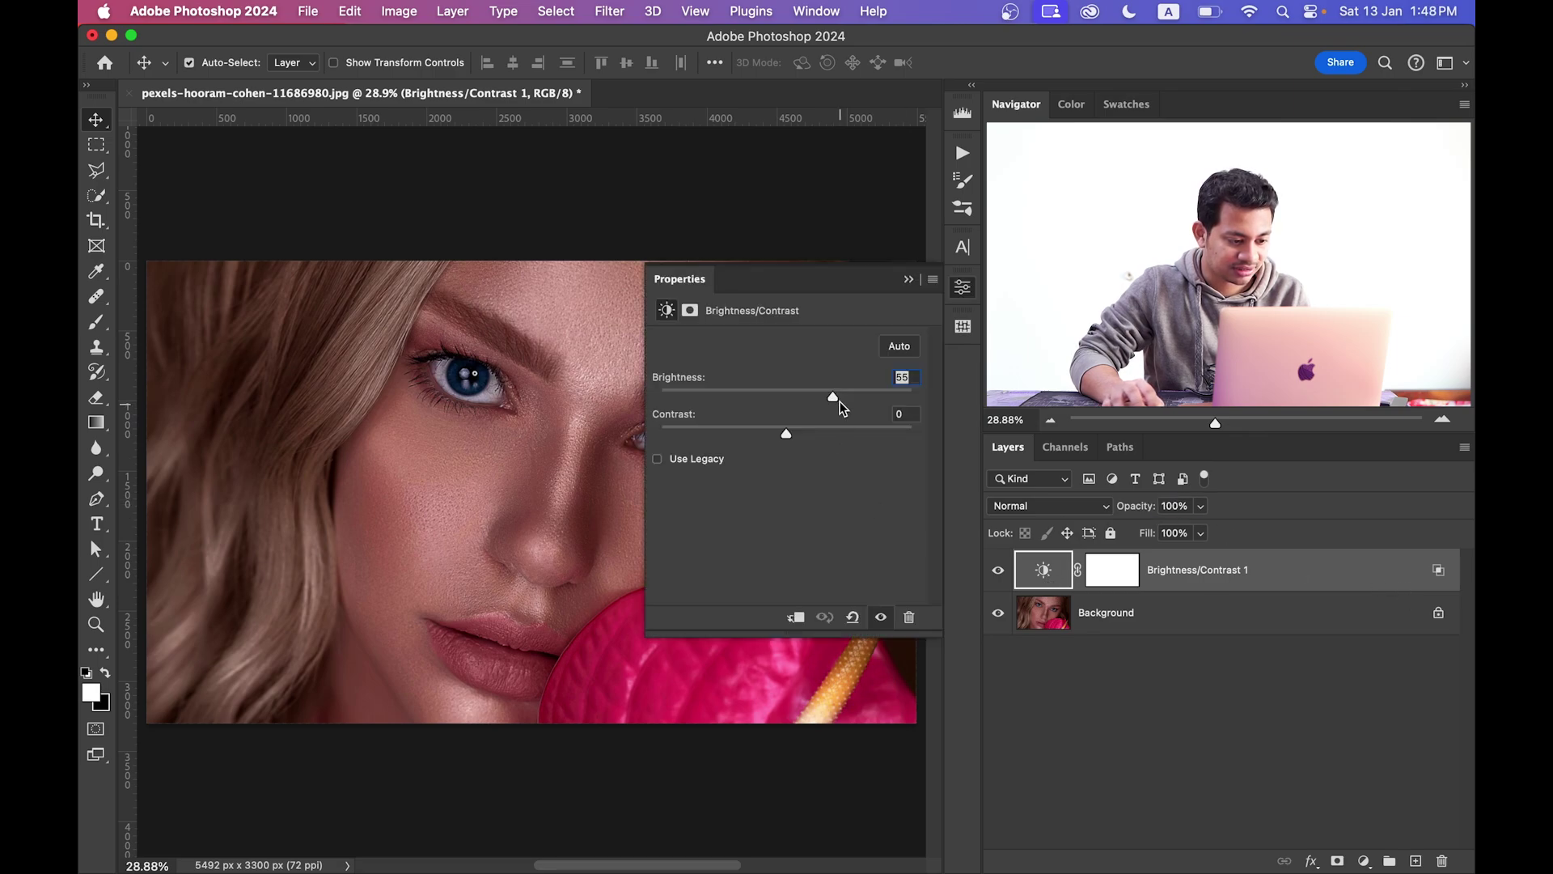
{"action": "left_click_drag", "start_coordinate": [834, 402], "coordinate": [828, 399]}
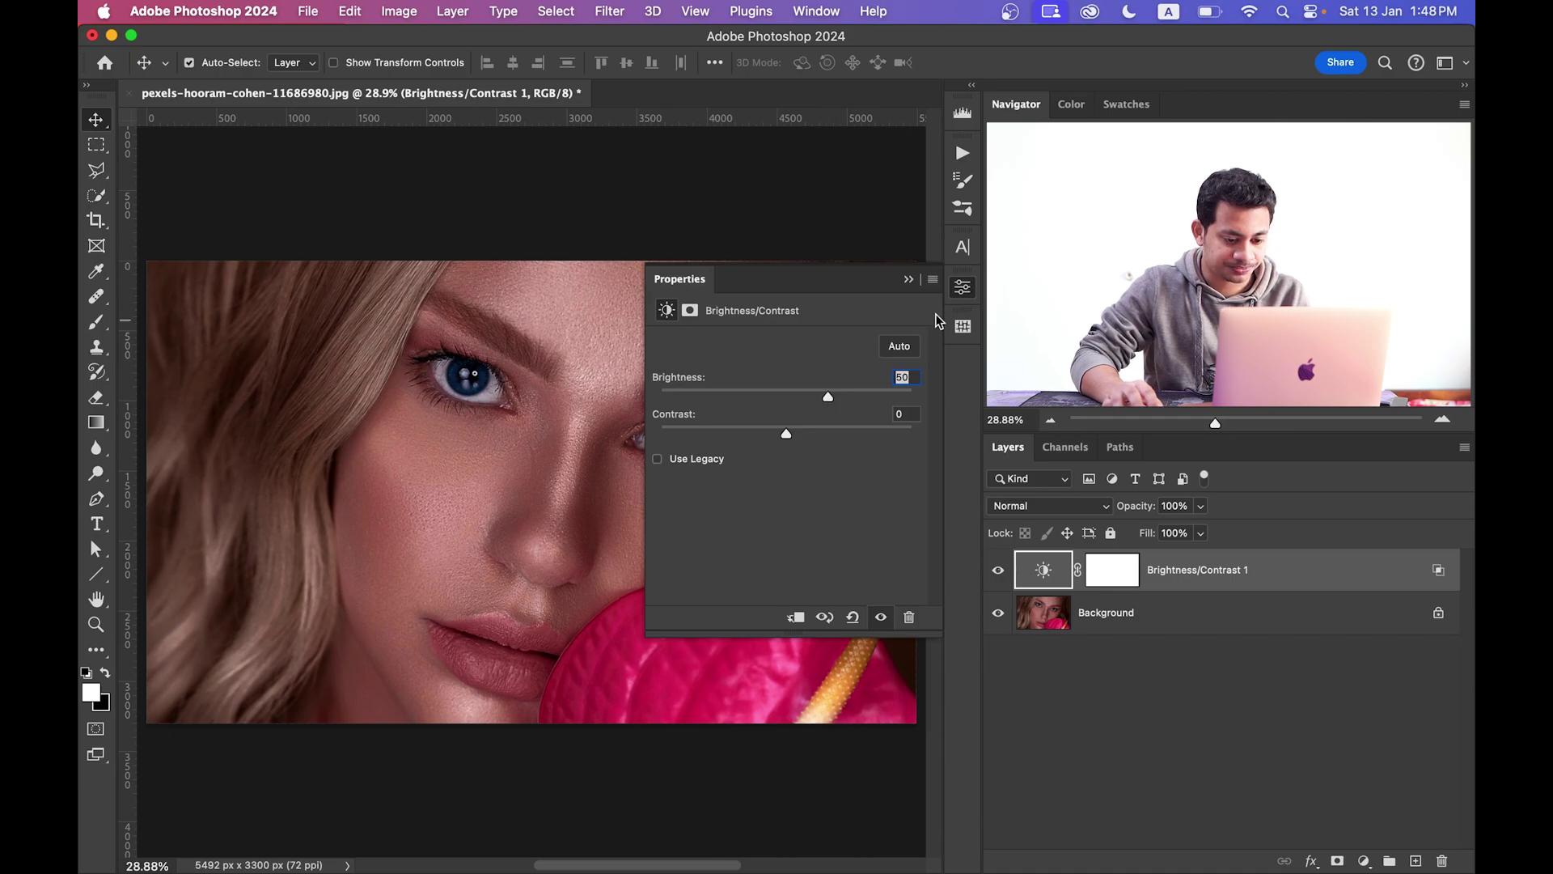
{"action": "left_click", "coordinate": [962, 287]}
- Compare the photo with and without the brightening, then target the layer mask
{"action": "left_click", "coordinate": [998, 569]}
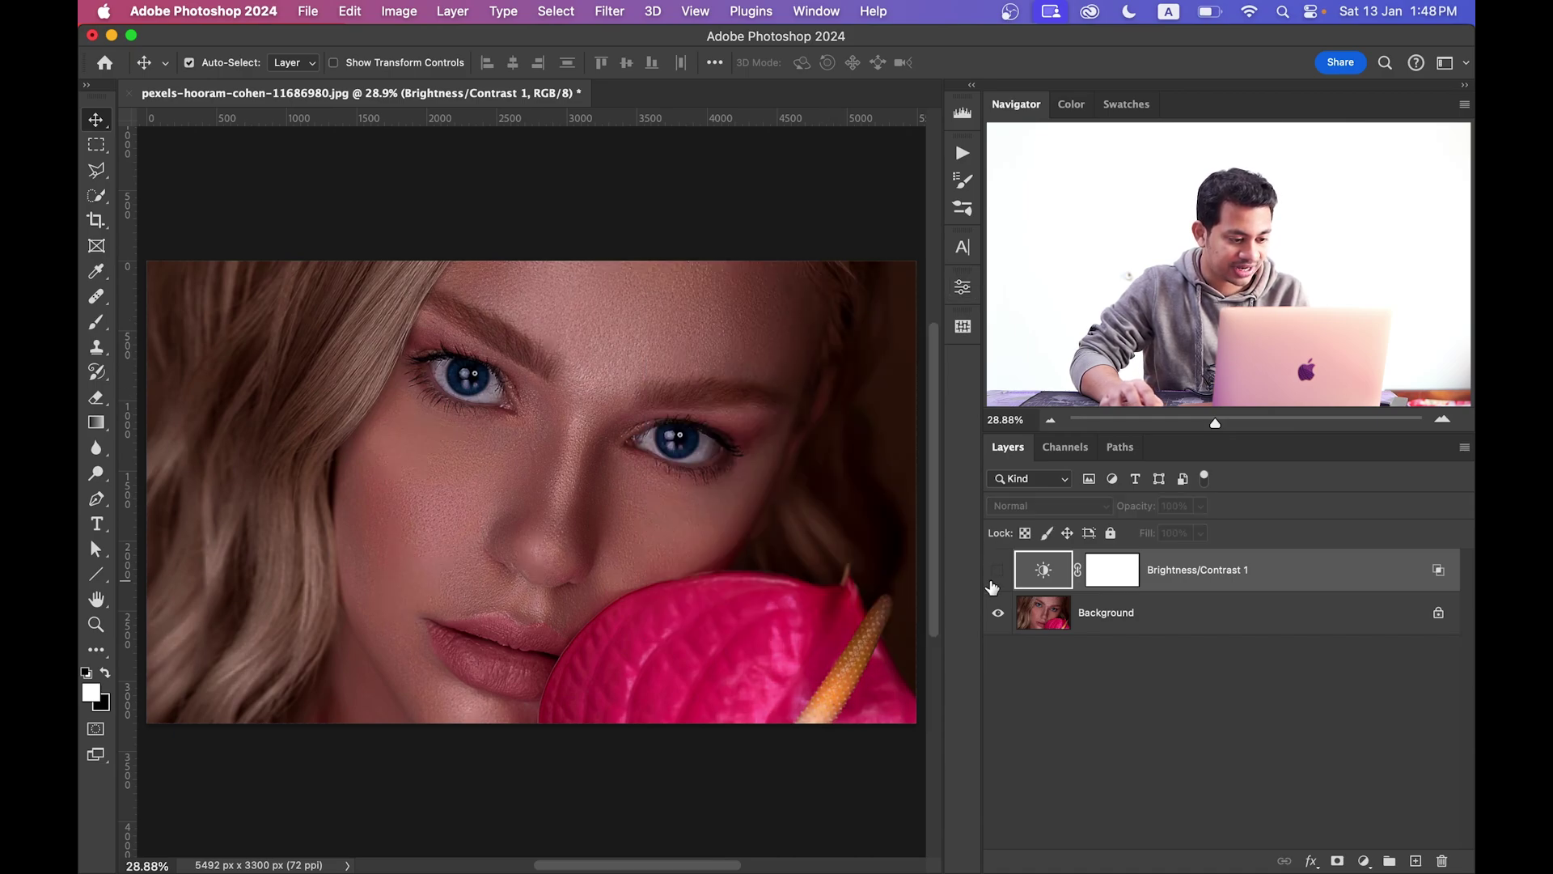
{"action": "left_click", "coordinate": [995, 577]}
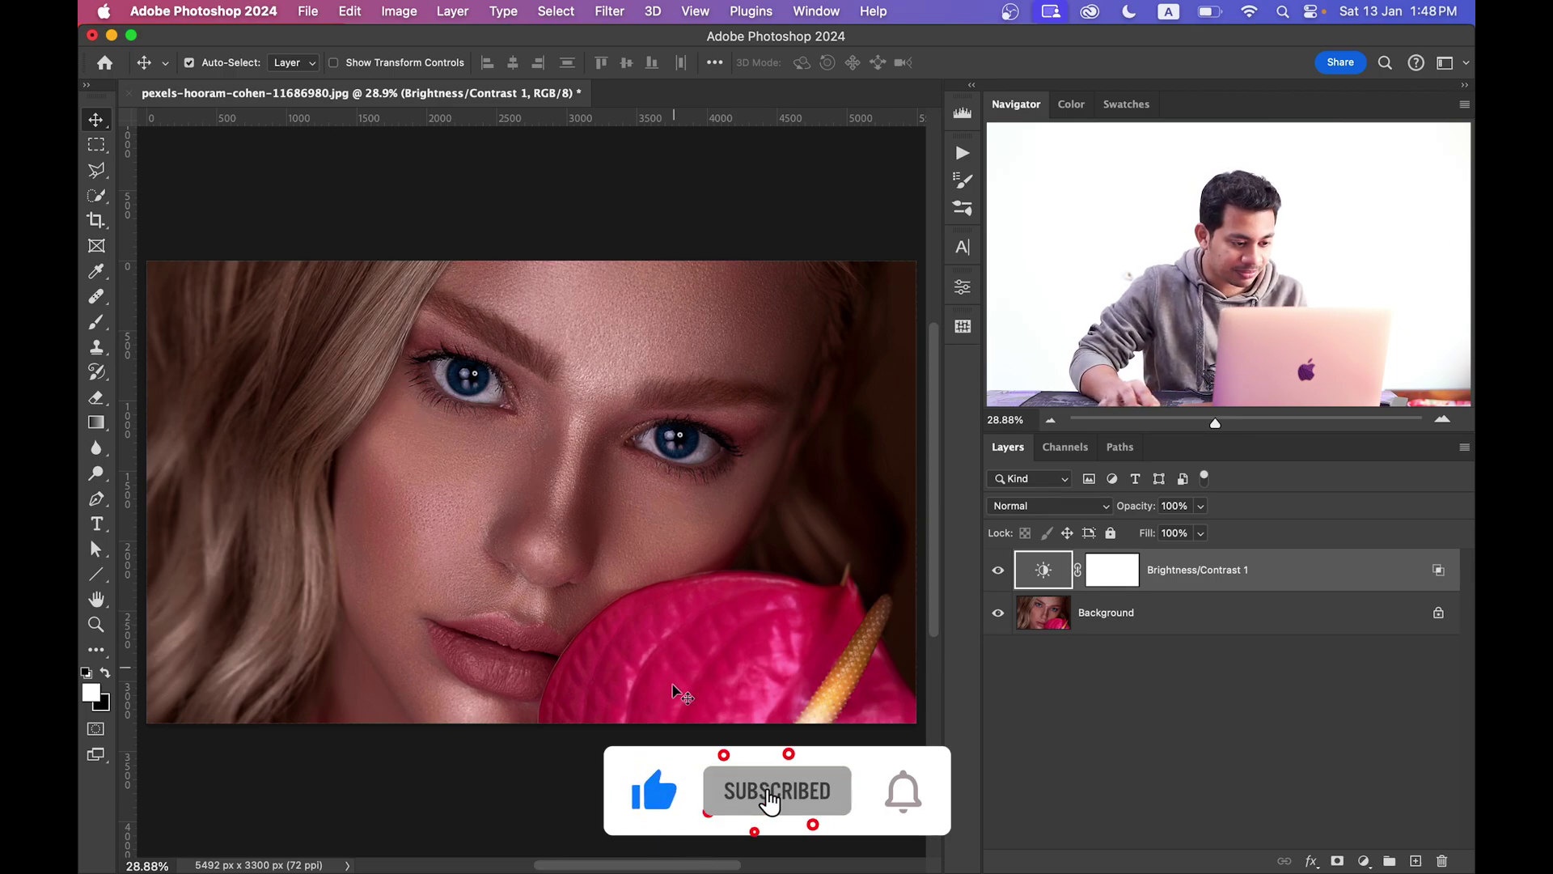
{"action": "left_click", "coordinate": [1000, 570]}
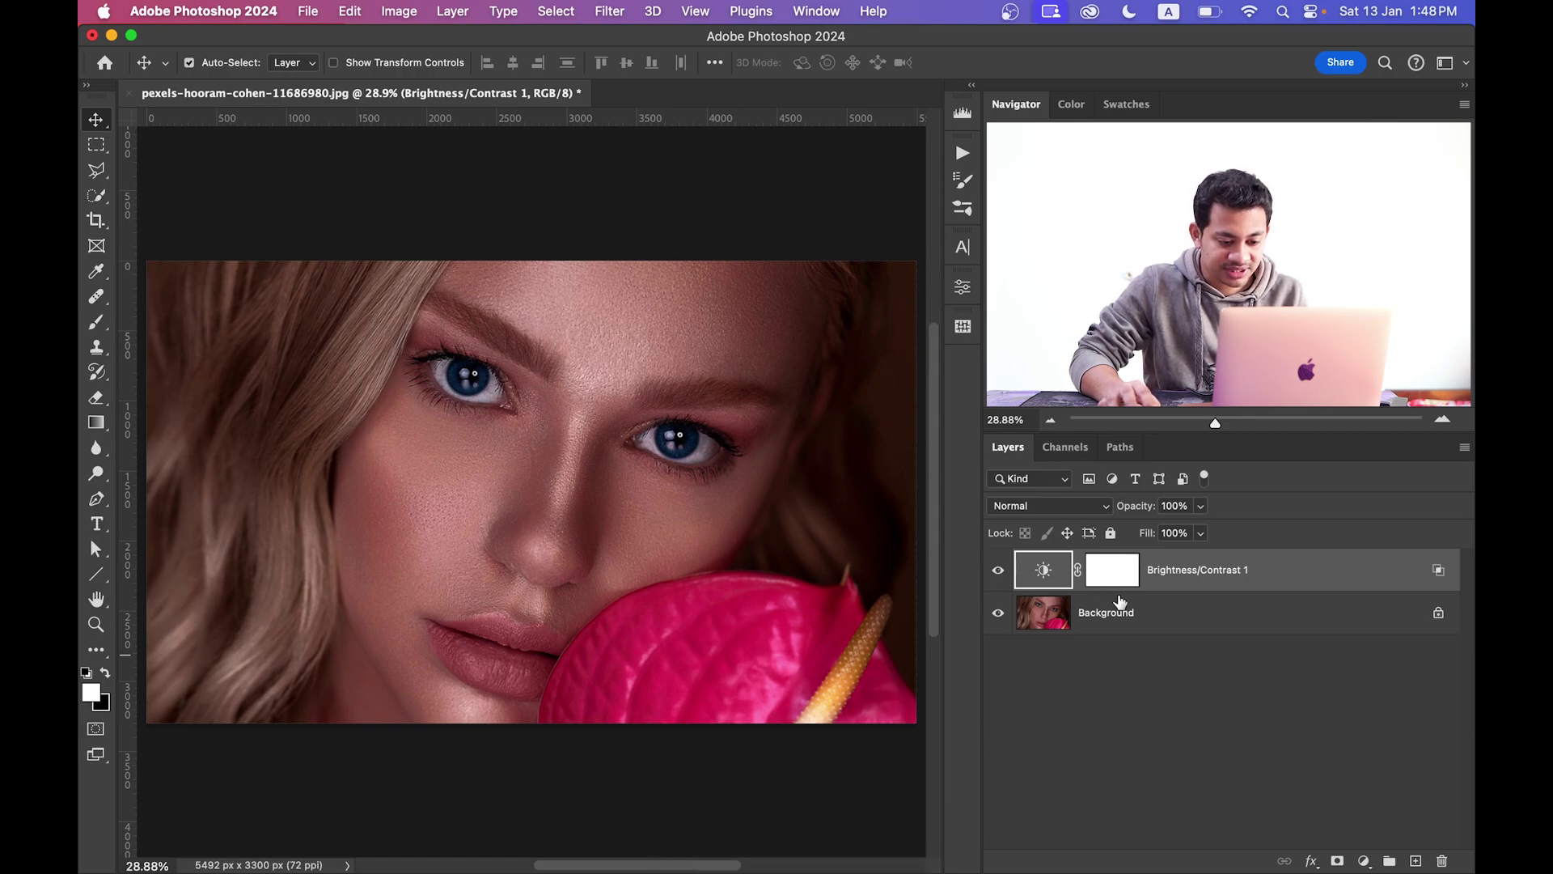
{"action": "left_click", "coordinate": [1117, 582]}
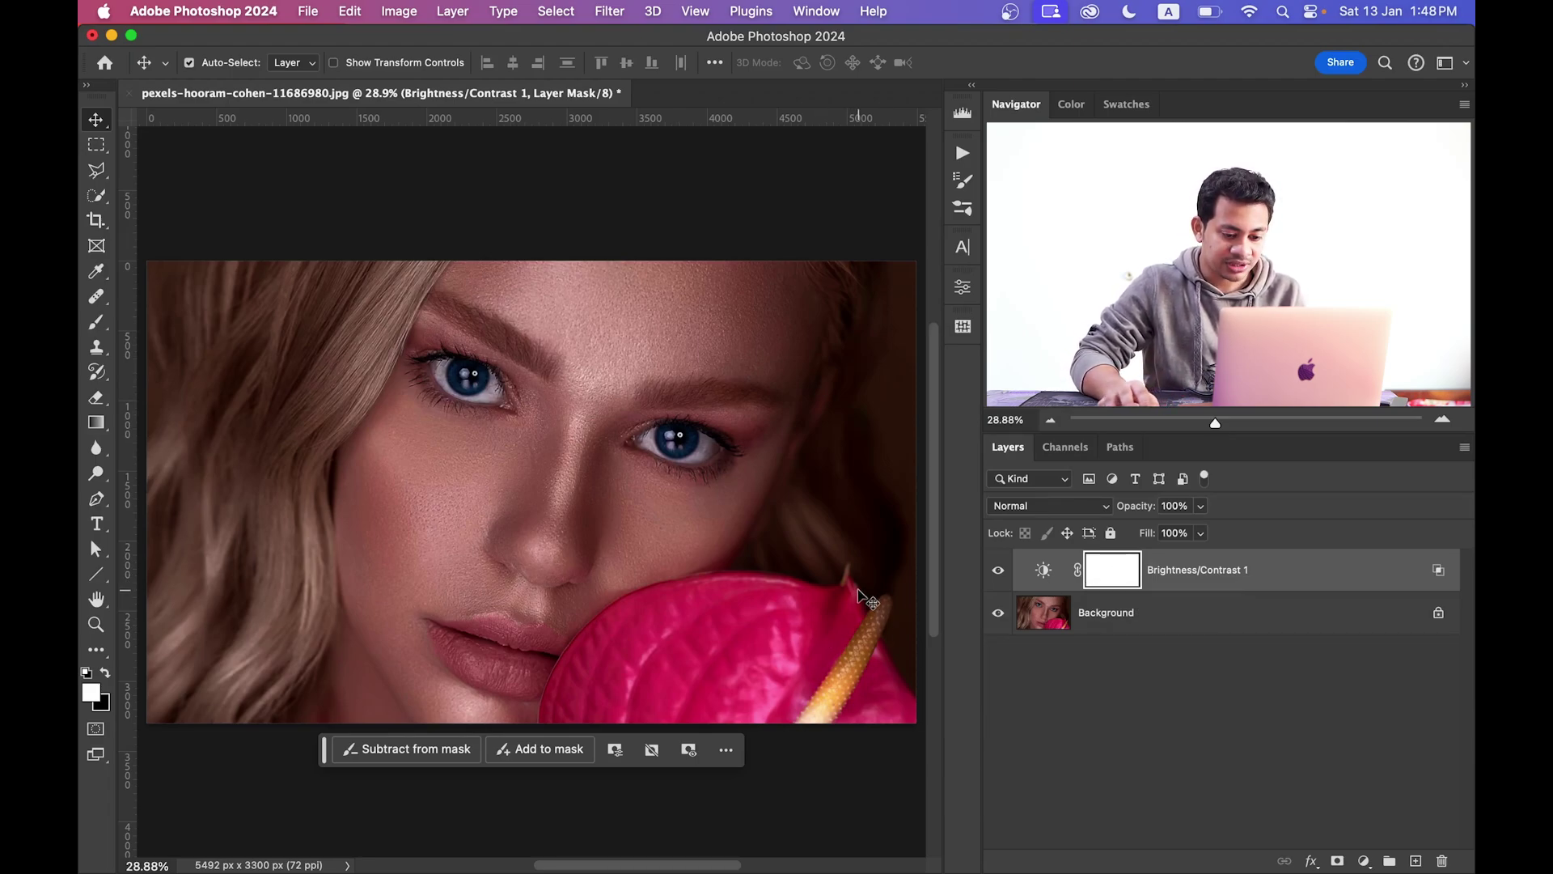
- Invert the mask to black and paint white over the forehead and nose with a smaller brush
{"action": "key", "text": "super+i"}
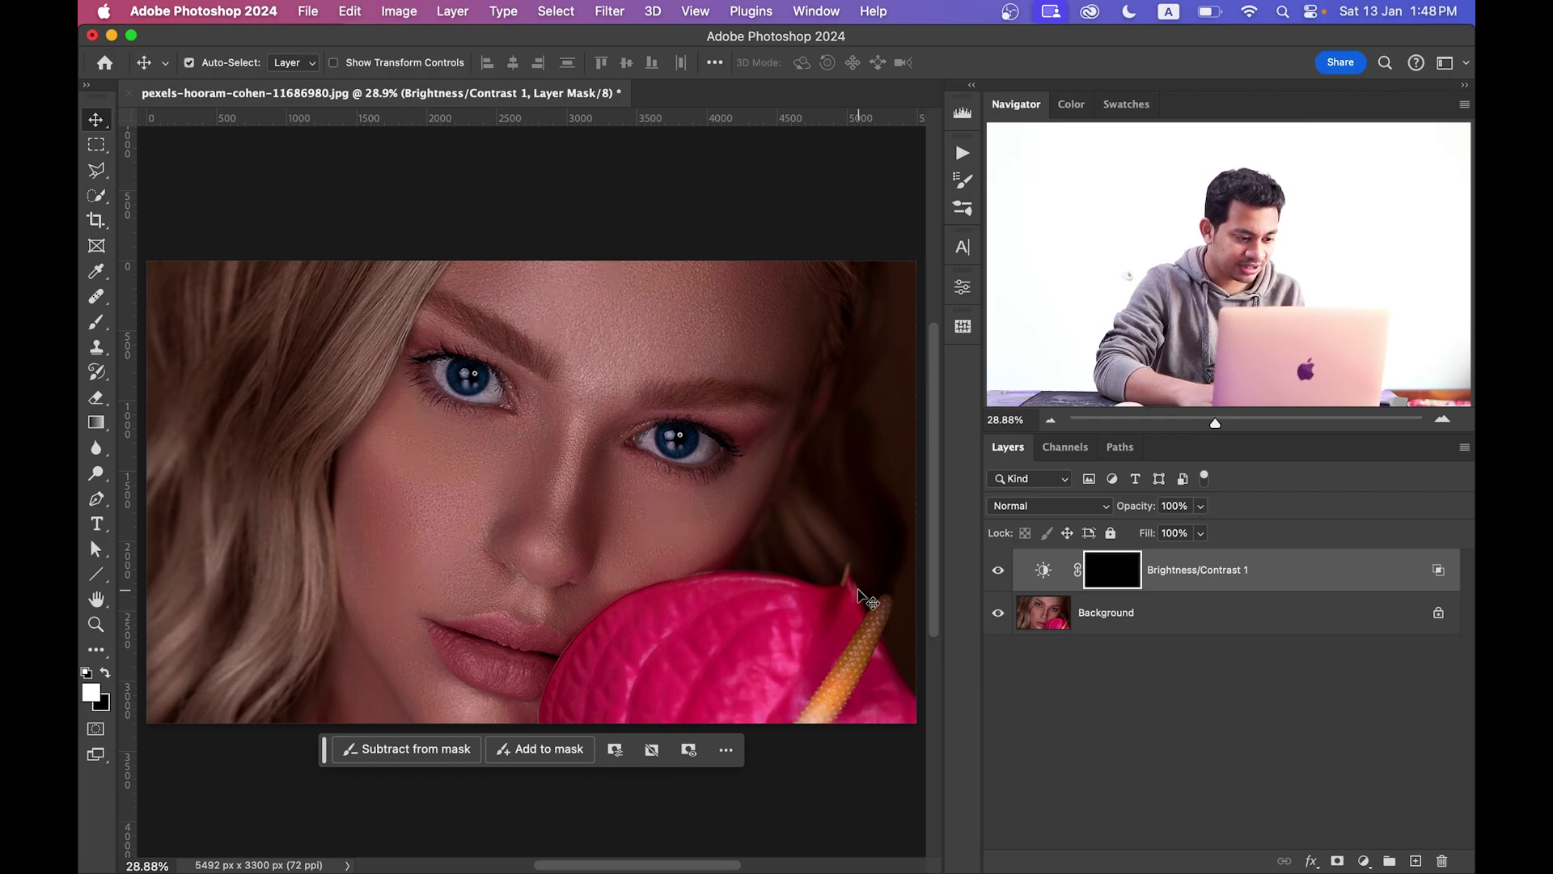
{"action": "key", "text": "b"}
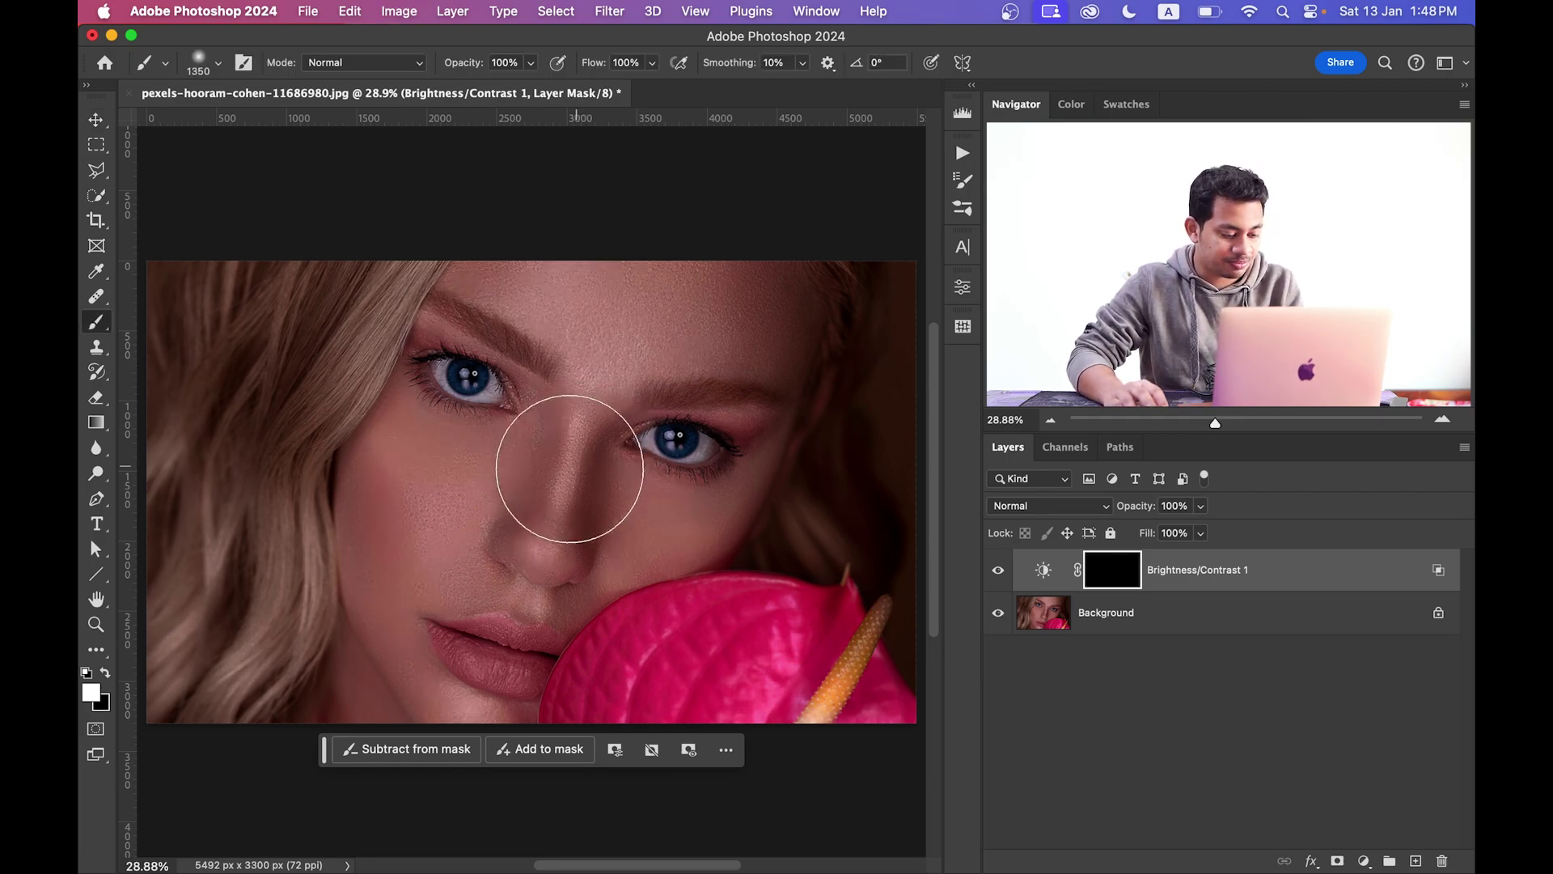
{"action": "left_click_drag", "start_coordinate": [490, 517], "coordinate": [461, 516], "text": "ctrl+alt"}
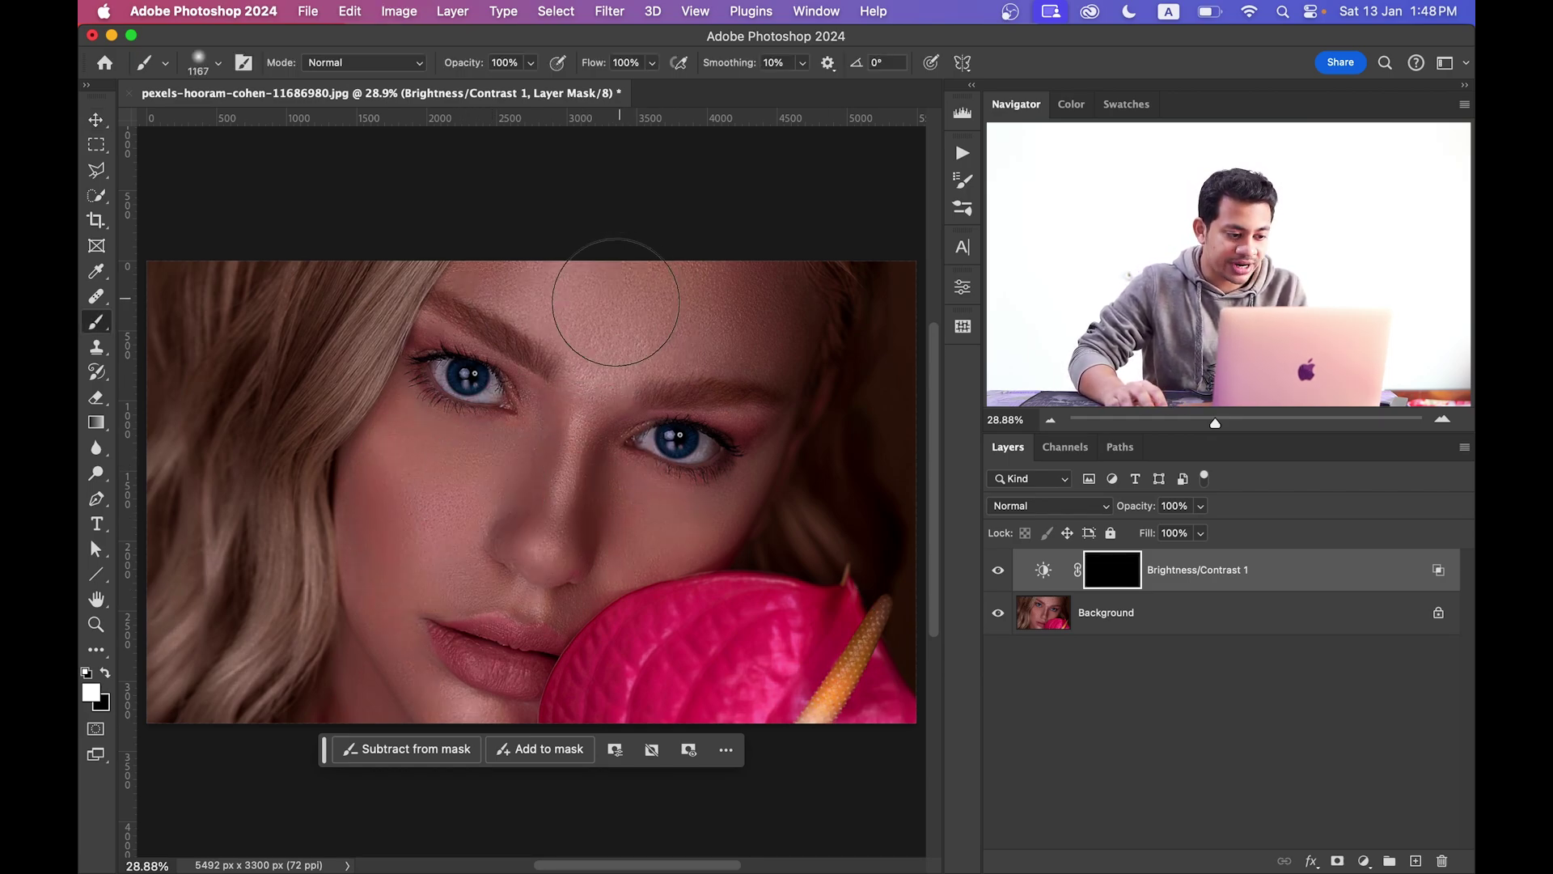
{"action": "mouse_move", "coordinate": [603, 324]}
{"action": "left_mouse_down"}
{"action": "mouse_move", "coordinate": [574, 479]}
{"action": "mouse_move", "coordinate": [655, 509]}
{"action": "mouse_move", "coordinate": [491, 662]}
{"action": "mouse_move", "coordinate": [668, 495]}
{"action": "mouse_move", "coordinate": [635, 294]}
{"action": "mouse_move", "coordinate": [472, 289]}
{"action": "mouse_move", "coordinate": [641, 512]}
{"action": "left_mouse_up"}
- Toggle the shine layer's visibility and zoom in to compare the face before and after
{"action": "left_click", "coordinate": [994, 571]}
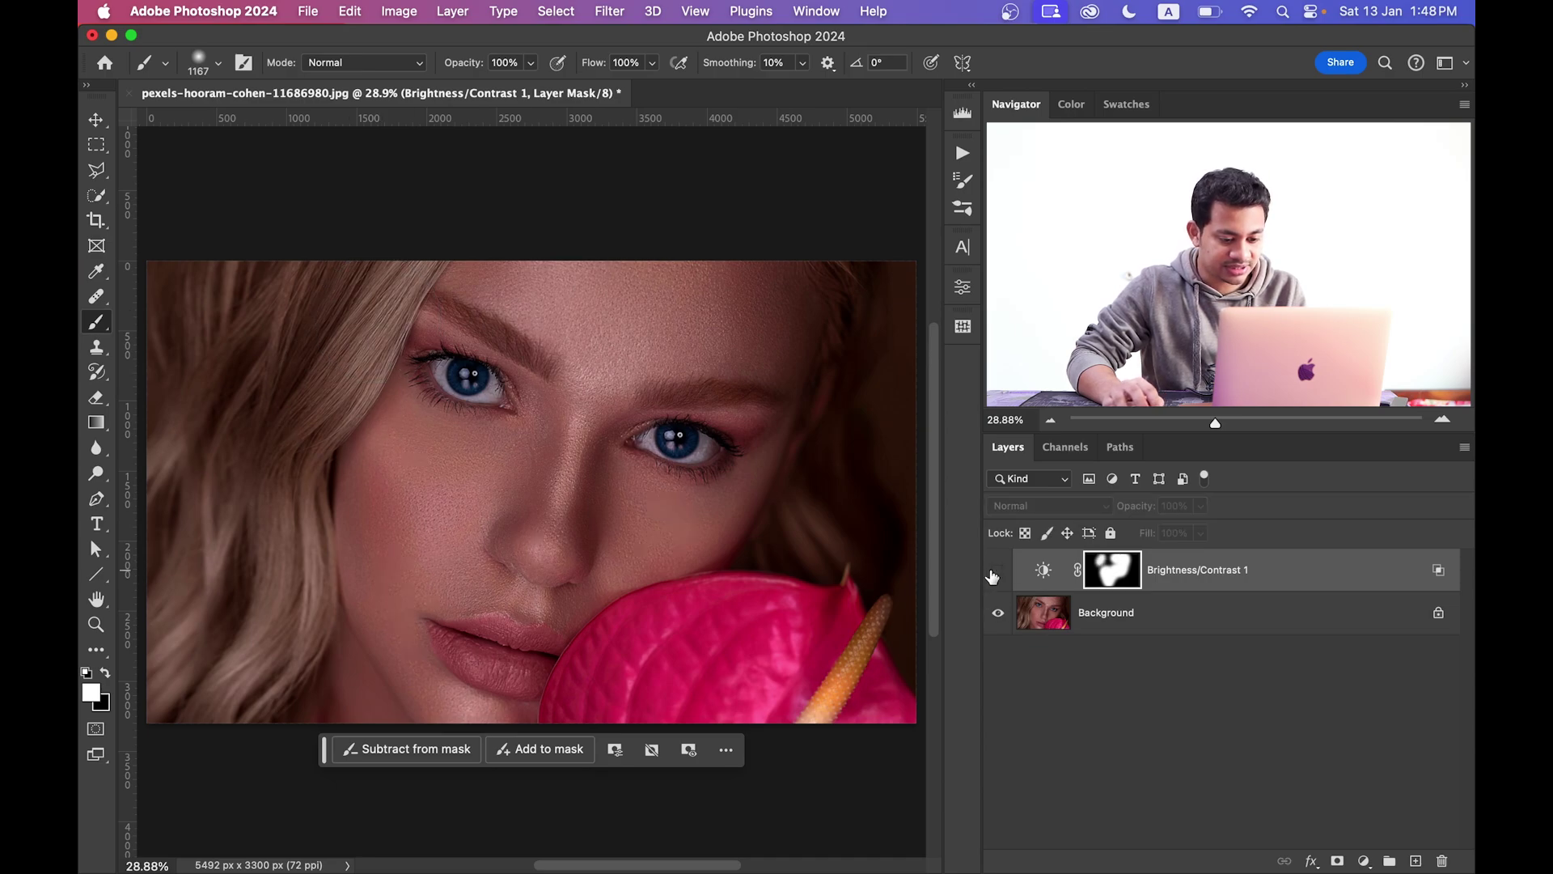
{"action": "left_click", "coordinate": [995, 572]}
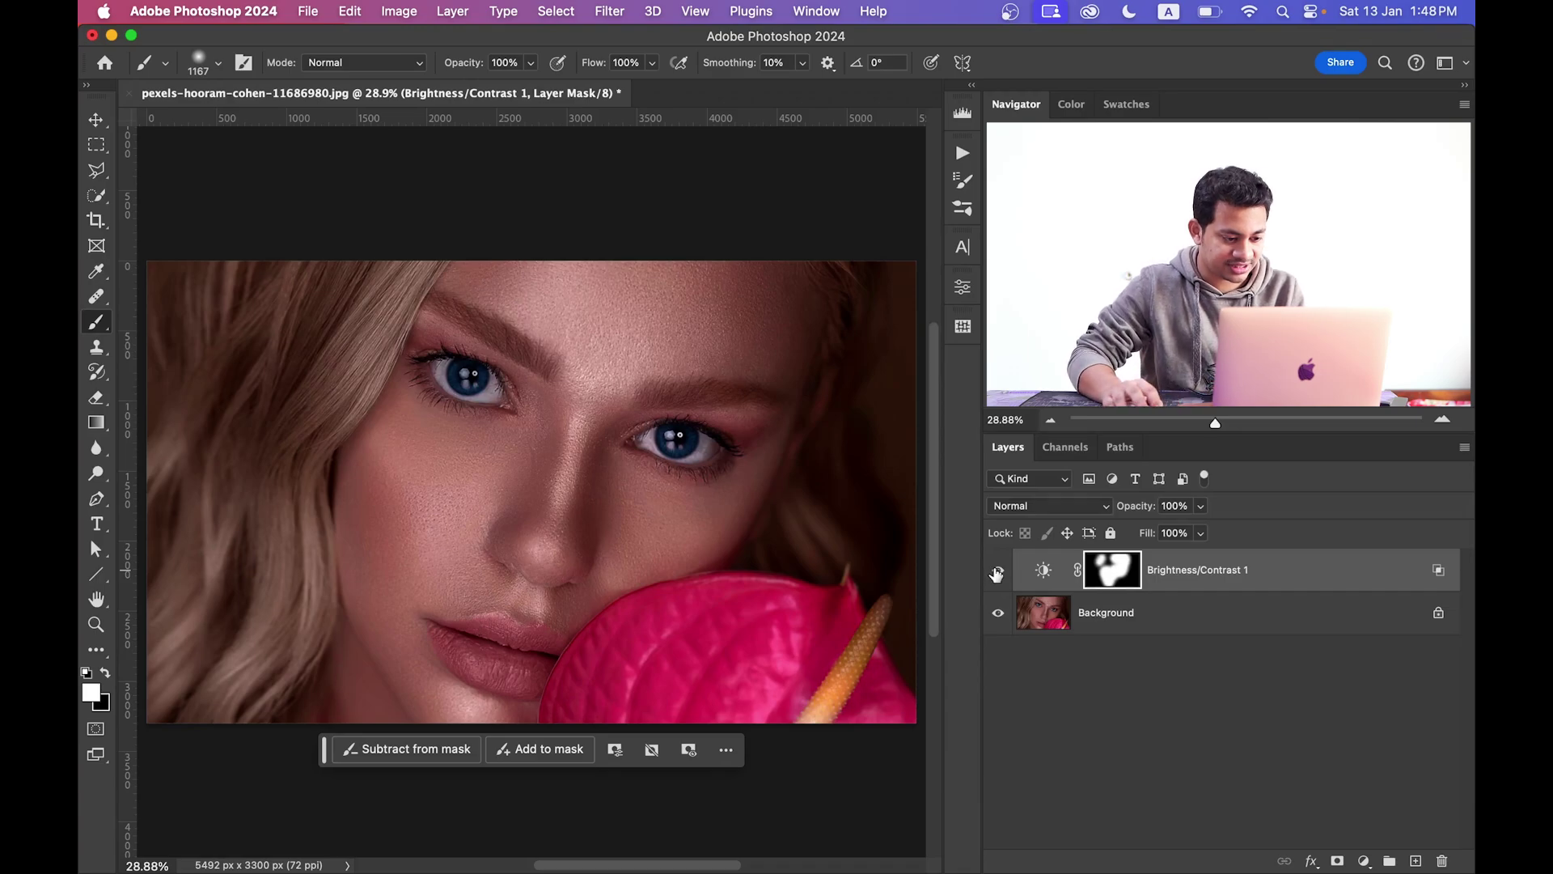
{"action": "left_click", "coordinate": [995, 573]}
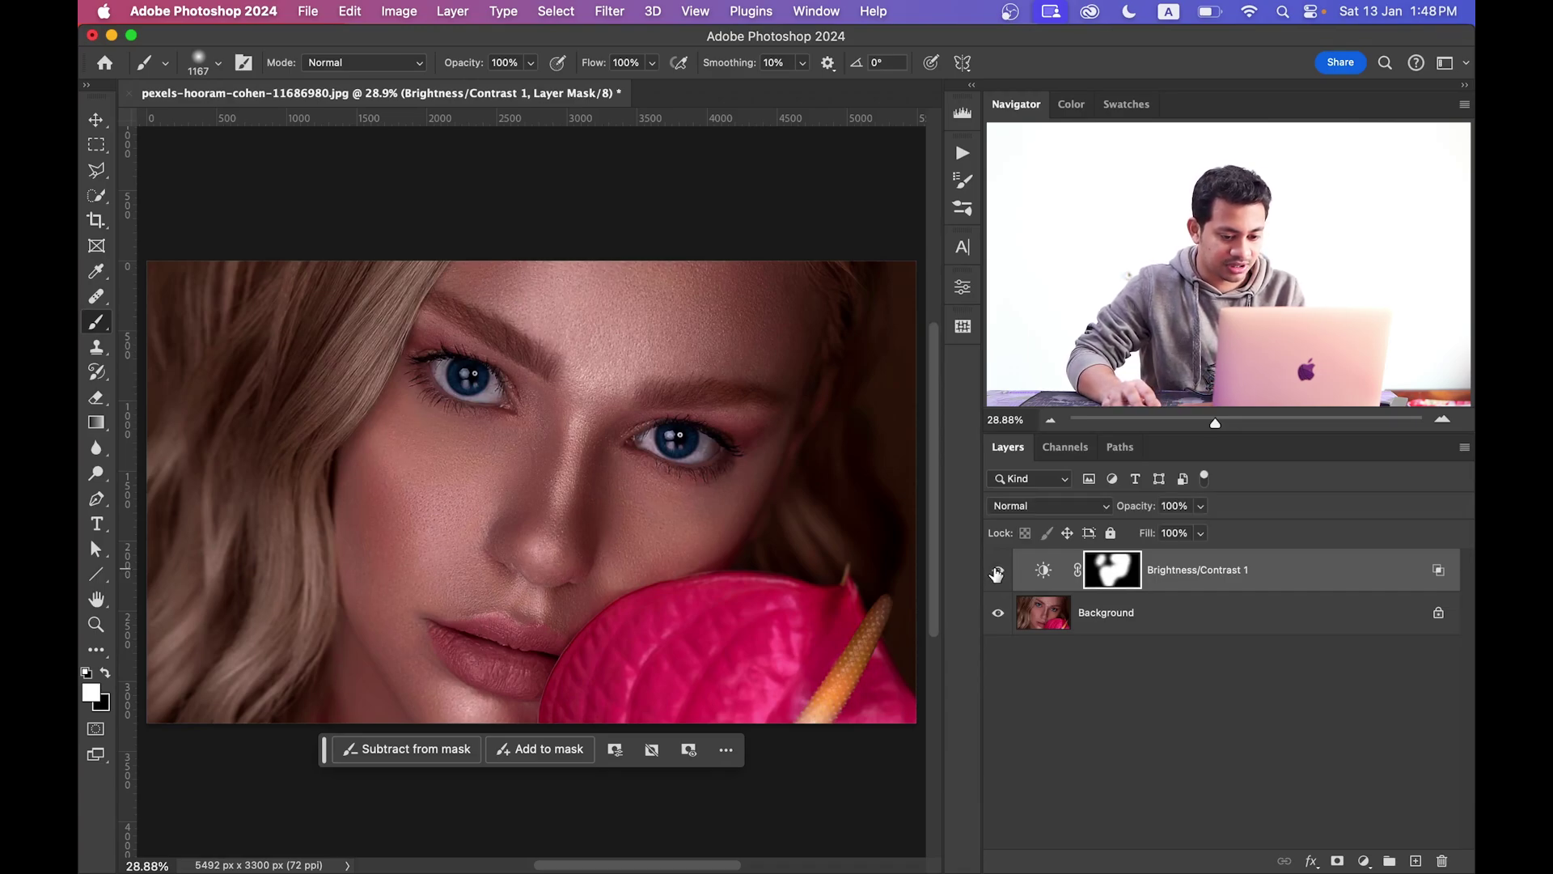
{"action": "key", "text": "super+plus"}
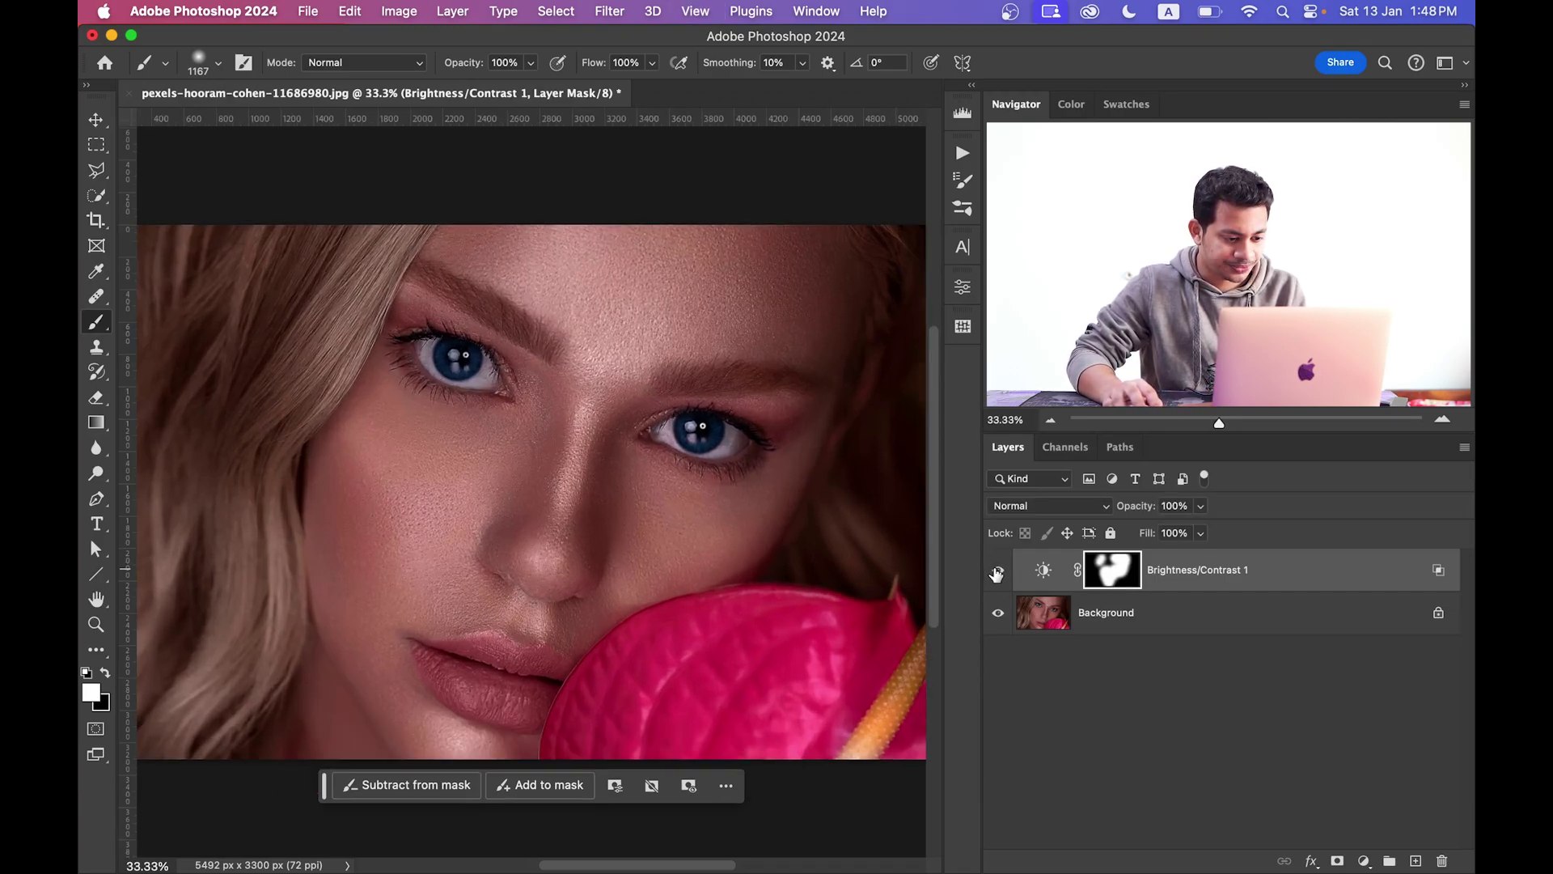
{"action": "left_click", "coordinate": [995, 574]}
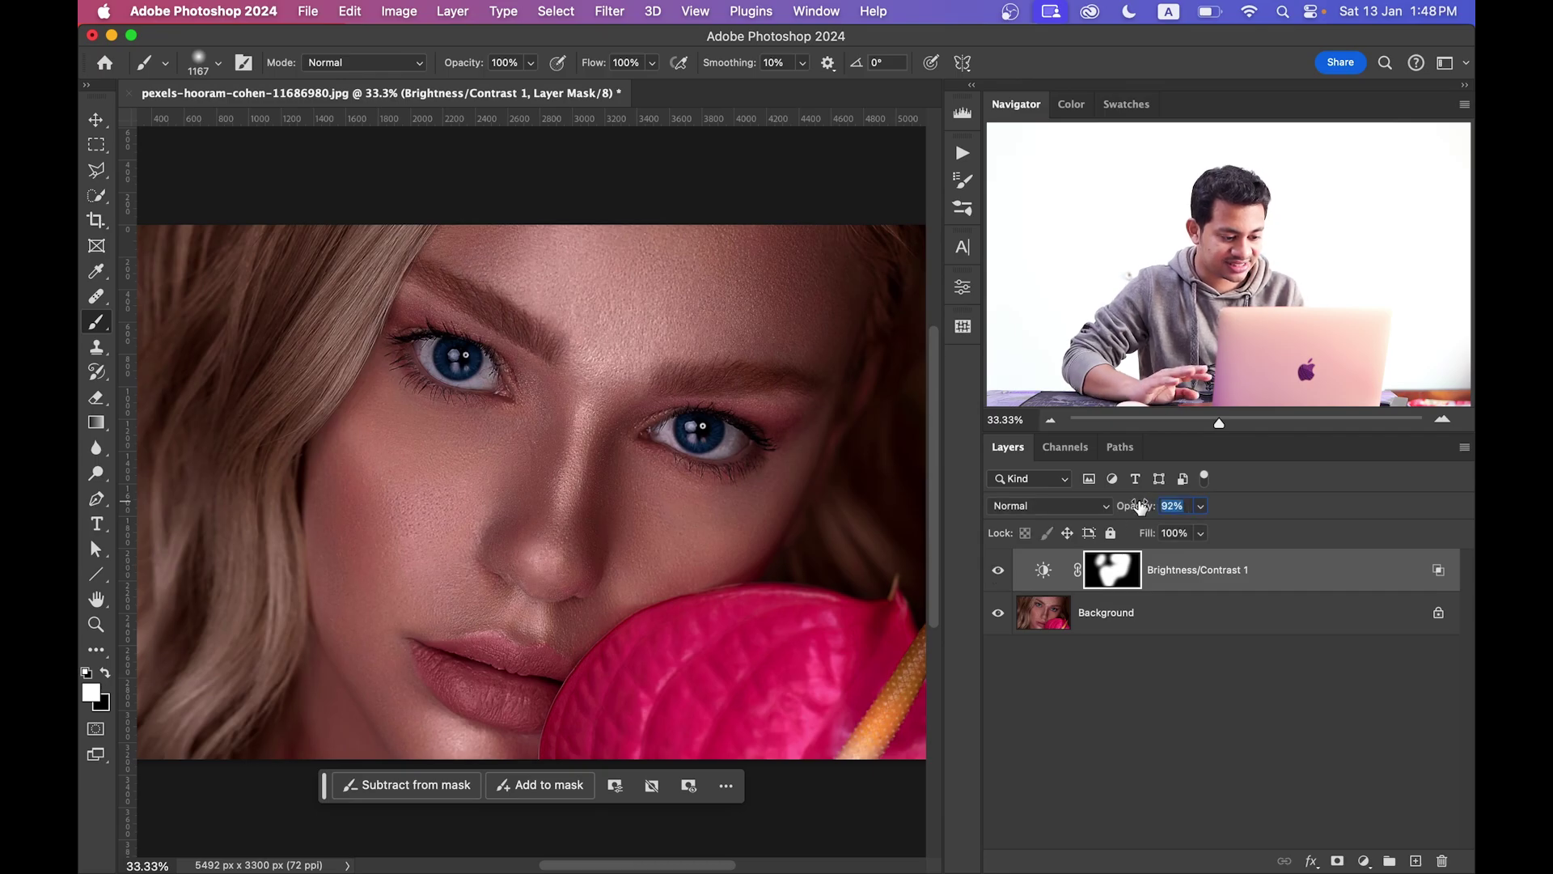